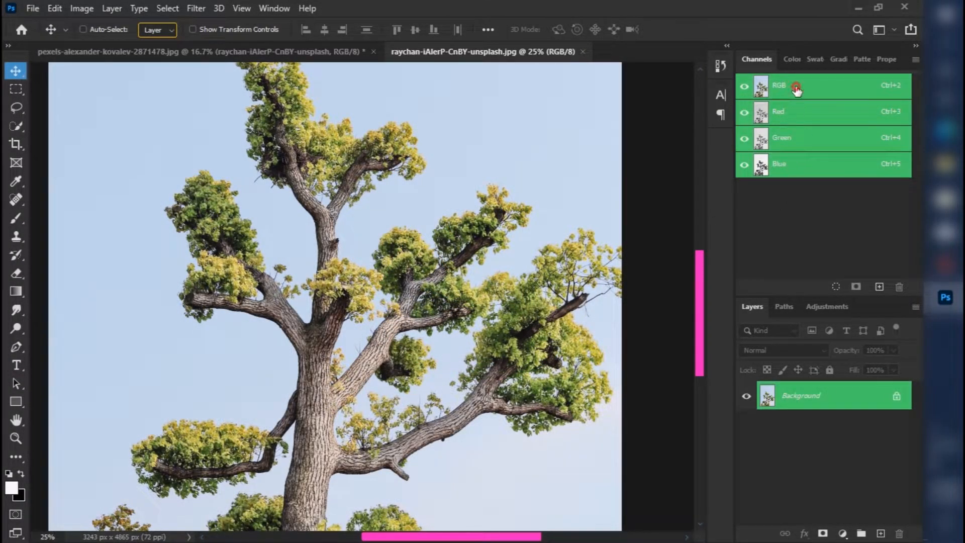
Close the Channels panel and show it again.
{"action": "right_click", "coordinate": [754, 66]}
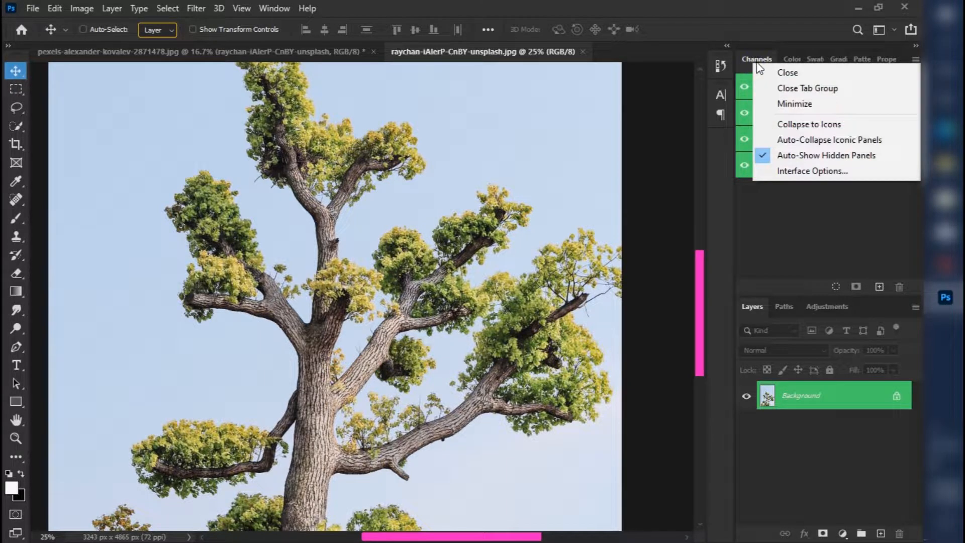
{"action": "left_click", "coordinate": [750, 61]}
{"action": "right_click", "coordinate": [750, 61]}
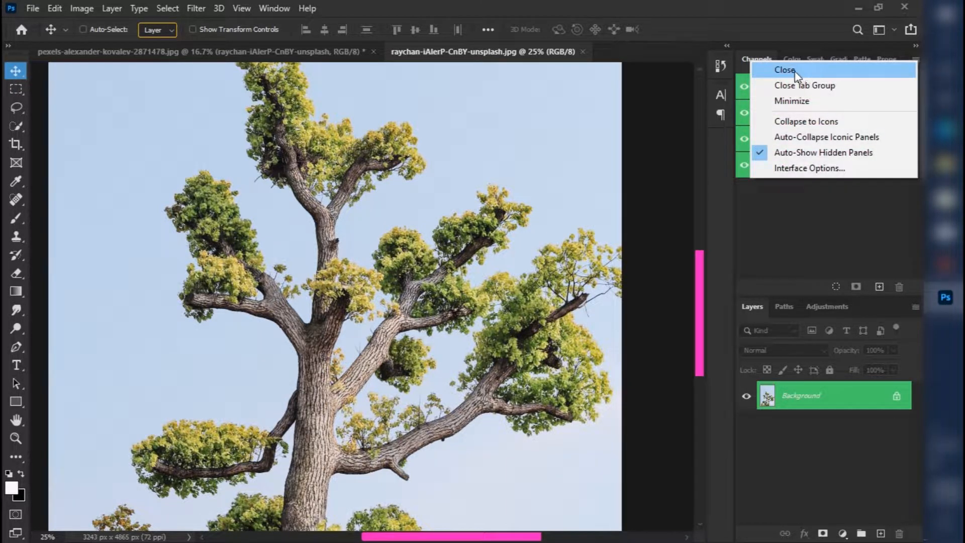
{"action": "left_click", "coordinate": [809, 76]}
{"action": "left_click", "coordinate": [270, 9]}
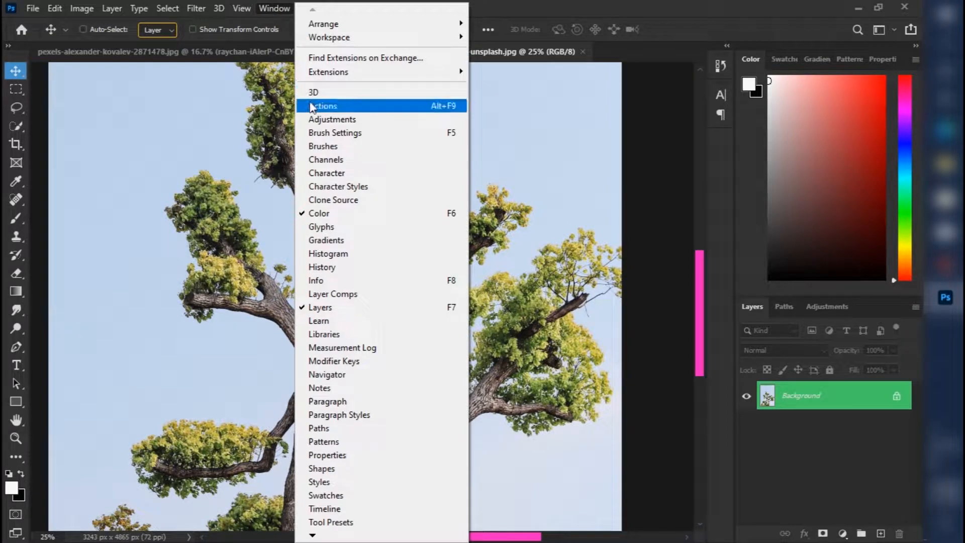
{"action": "left_click", "coordinate": [428, 168]}
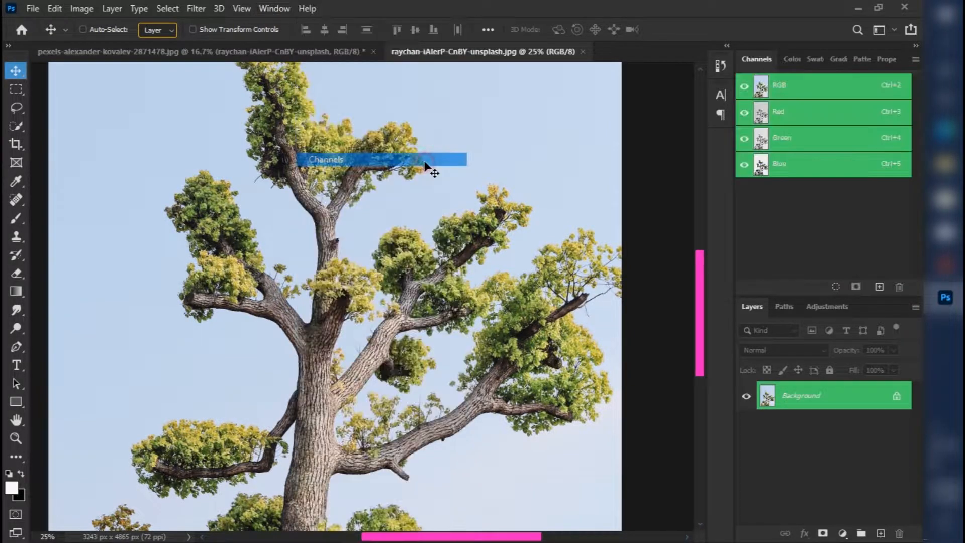
Compare the Red, Green and Blue channels one at a time and duplicate the Blue channel.
{"action": "left_click", "coordinate": [819, 116]}
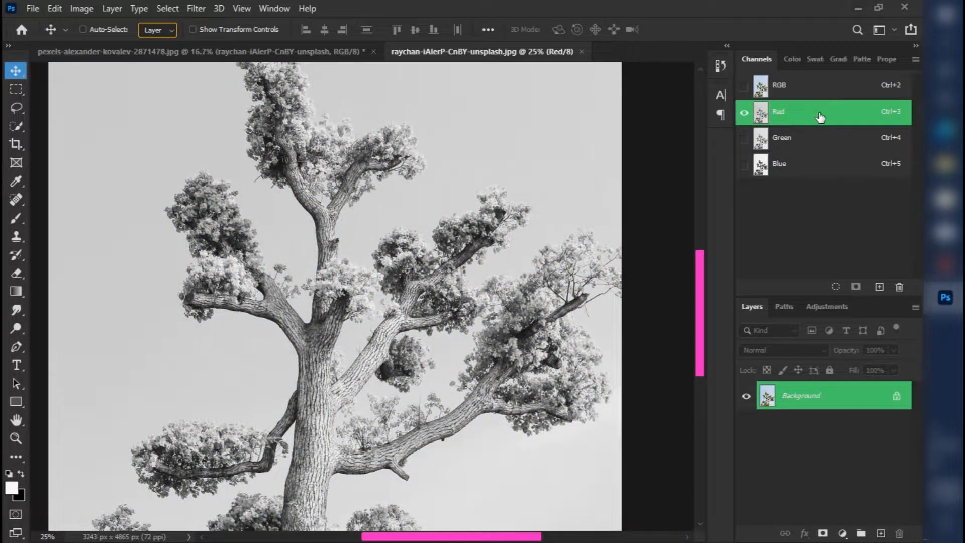
{"action": "left_click", "coordinate": [824, 144]}
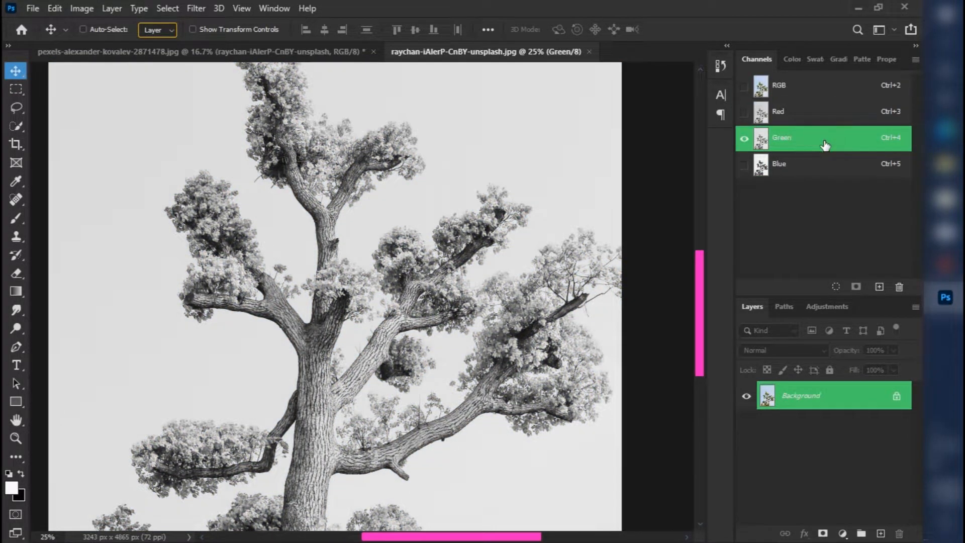
{"action": "left_click", "coordinate": [828, 171]}
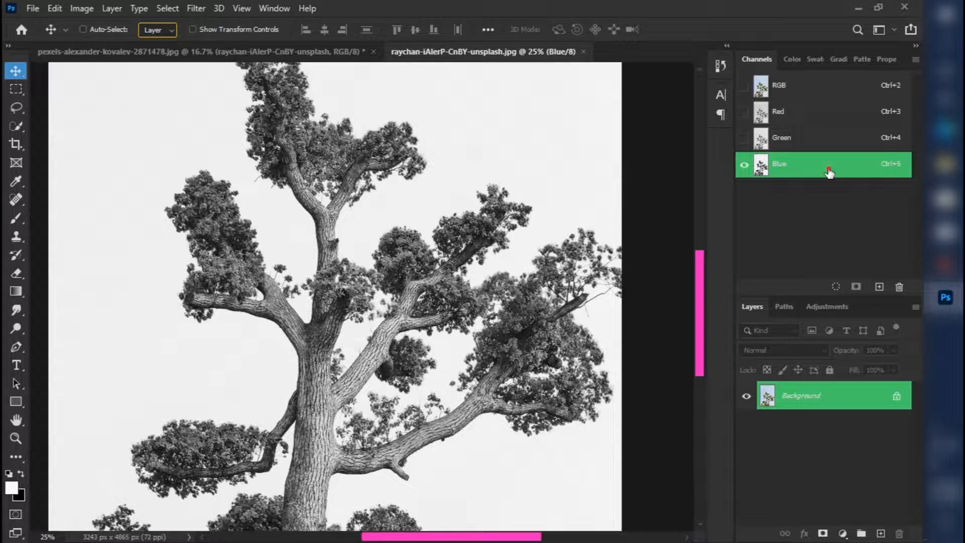
{"action": "left_click_drag", "start_coordinate": [828, 171], "coordinate": [883, 290]}
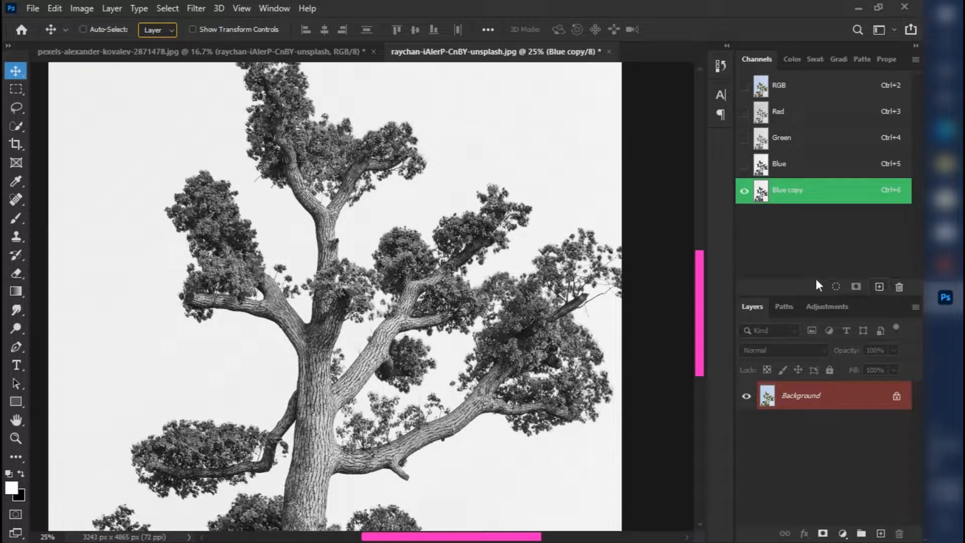
Apply Levels to the Blue copy channel with input levels 83, 0.01 and 226 to make a black tree silhouette on white.
{"action": "left_click", "coordinate": [75, 9]}
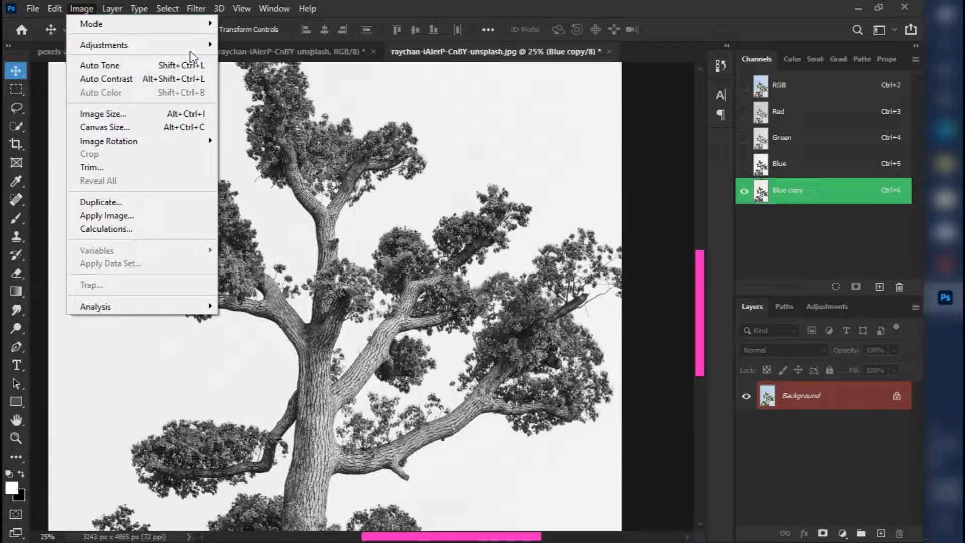
{"action": "mouse_move", "coordinate": [194, 46]}
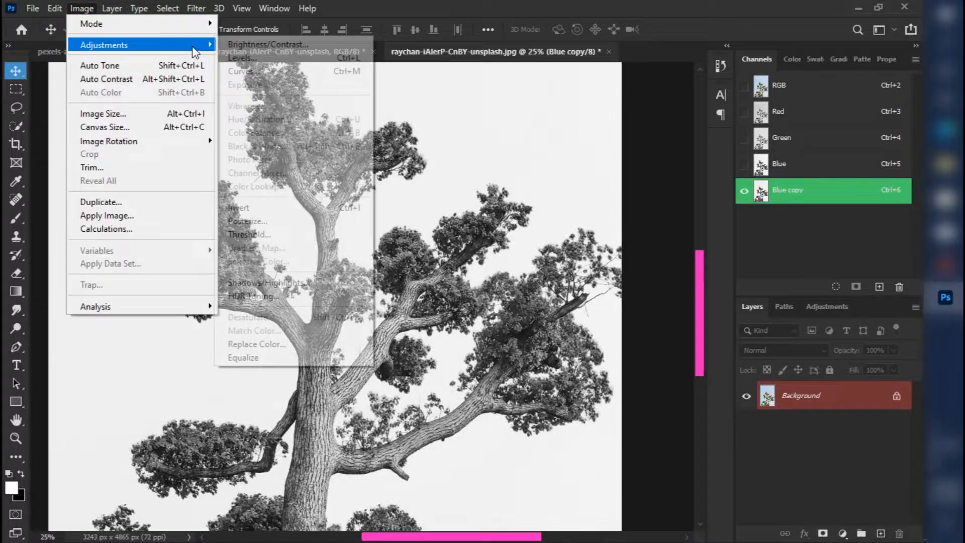
{"action": "left_click", "coordinate": [312, 60]}
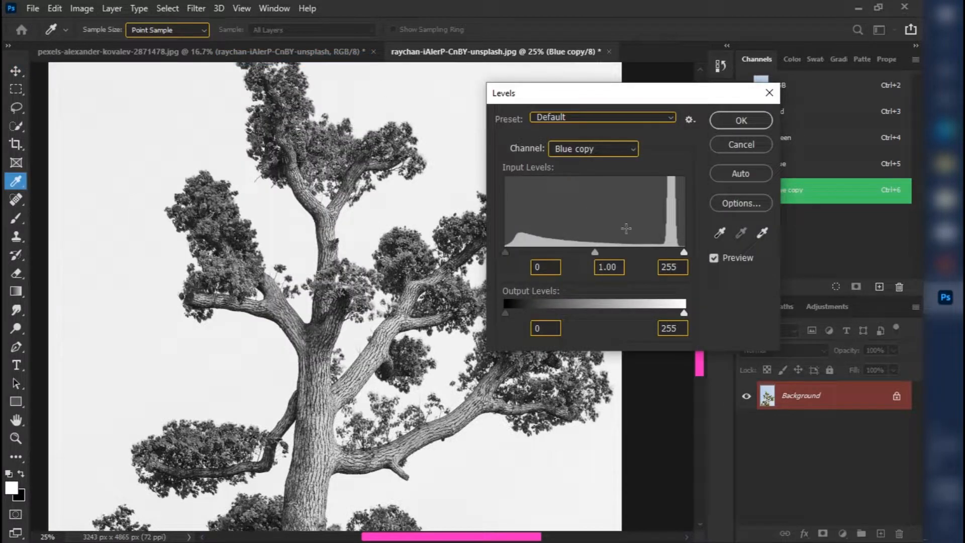
{"action": "left_click_drag", "start_coordinate": [683, 254], "coordinate": [658, 255]}
{"action": "left_click_drag", "start_coordinate": [507, 254], "coordinate": [663, 251]}
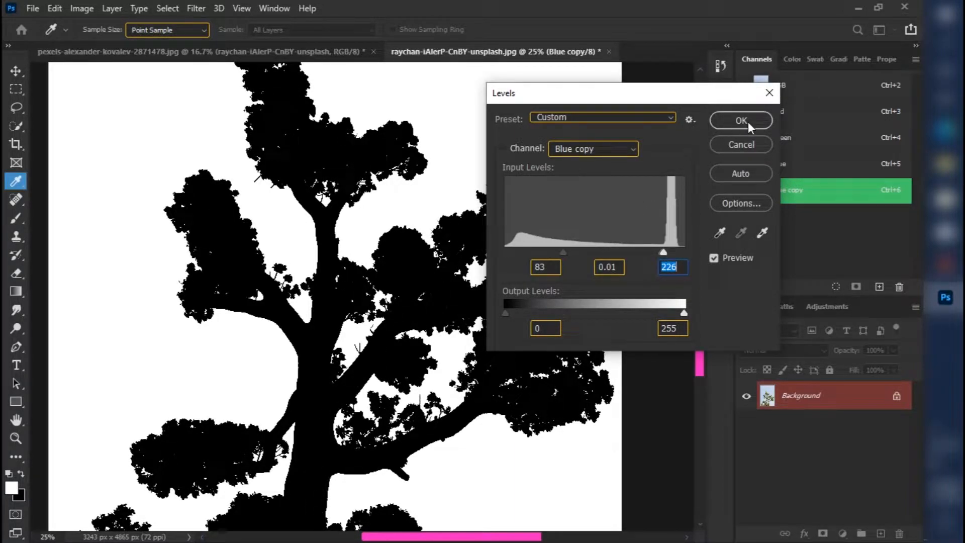
{"action": "key", "text": "ctrl+minus"}
{"action": "key", "text": "ctrl+minus"}
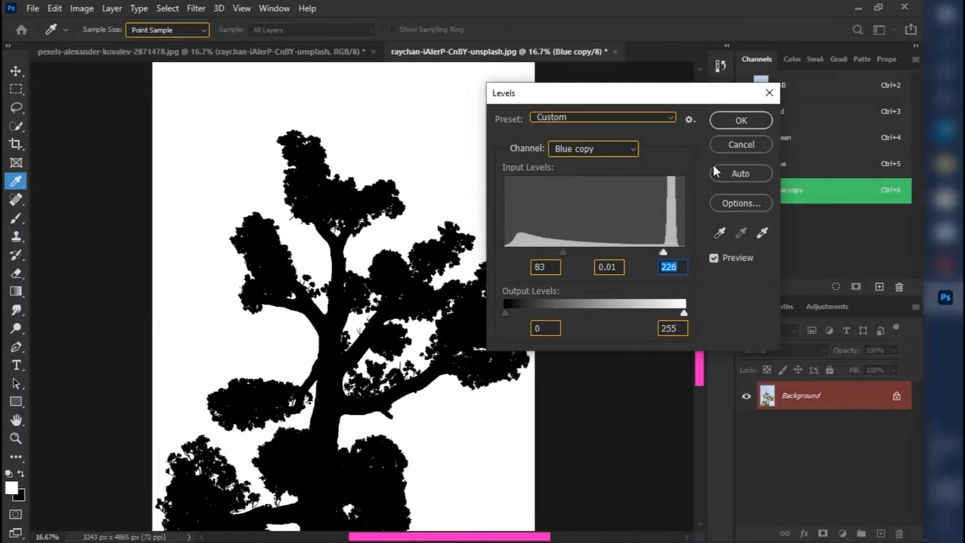
{"action": "key", "text": "ctrl+plus"}
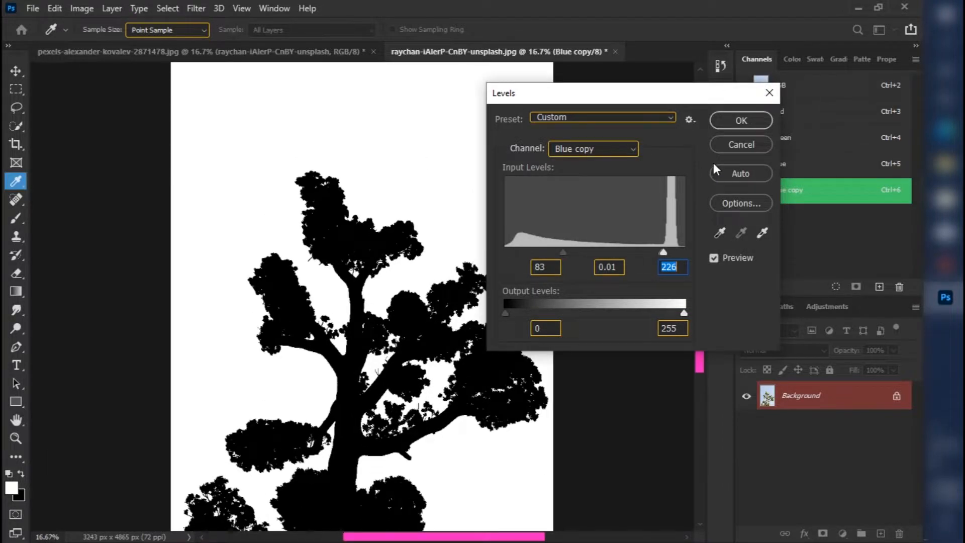
{"action": "left_click", "coordinate": [756, 122]}
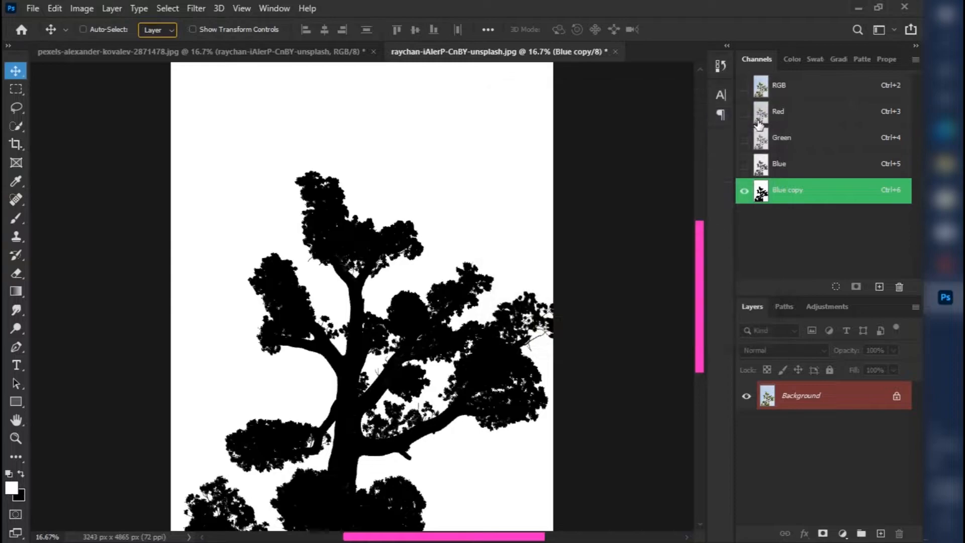
Select the white area around the tree silhouette with Color Range, using Sampled Colors and a Fuzziness of 100.
{"action": "left_click", "coordinate": [177, 8]}
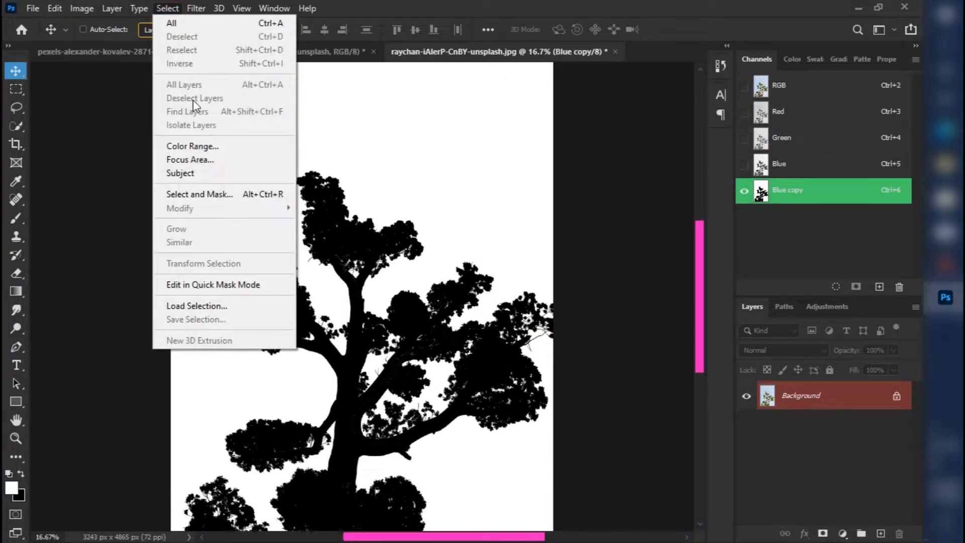
{"action": "left_click", "coordinate": [252, 148]}
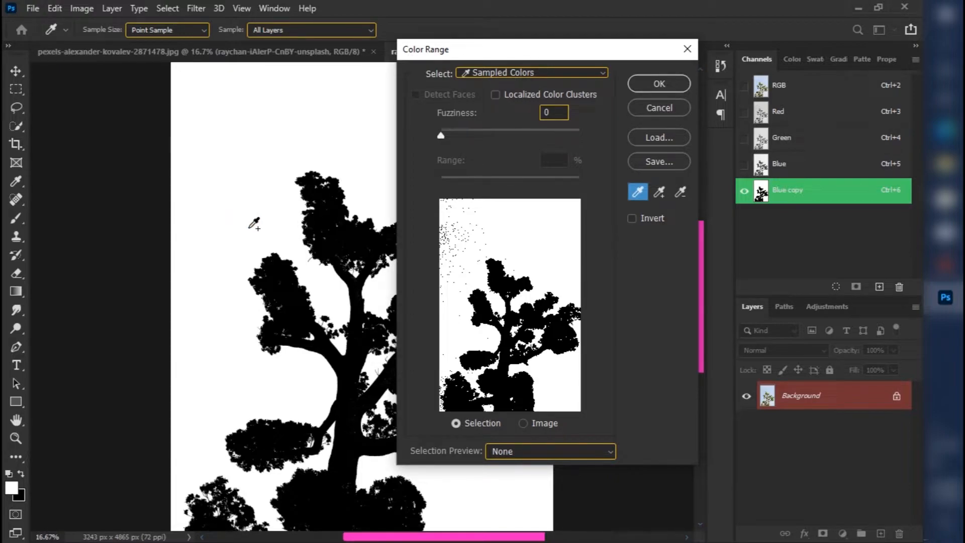
{"action": "mouse_move", "coordinate": [241, 234]}
{"action": "left_mouse_down"}
{"action": "mouse_move", "coordinate": [206, 119]}
{"action": "mouse_move", "coordinate": [224, 95]}
{"action": "mouse_move", "coordinate": [209, 194]}
{"action": "mouse_move", "coordinate": [226, 272]}
{"action": "left_mouse_up"}
{"action": "left_click", "coordinate": [225, 281], "text": "shift"}
{"action": "left_click", "coordinate": [228, 338], "text": "shift"}
{"action": "left_click", "coordinate": [230, 370], "text": "shift"}
{"action": "left_click", "coordinate": [201, 180], "text": "shift"}
{"action": "left_click", "coordinate": [202, 116], "text": "shift"}
{"action": "left_click_drag", "start_coordinate": [441, 134], "coordinate": [510, 139]}
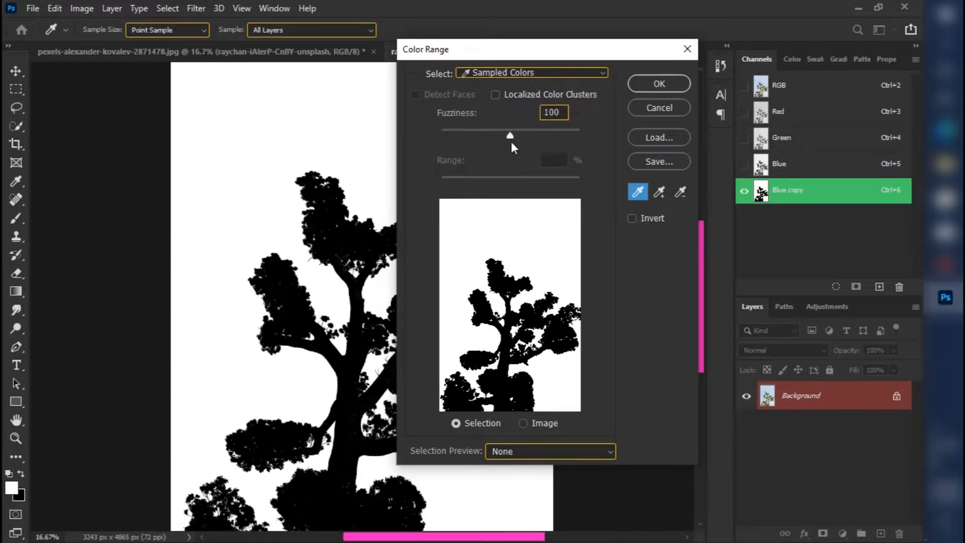
{"action": "left_click", "coordinate": [647, 86]}
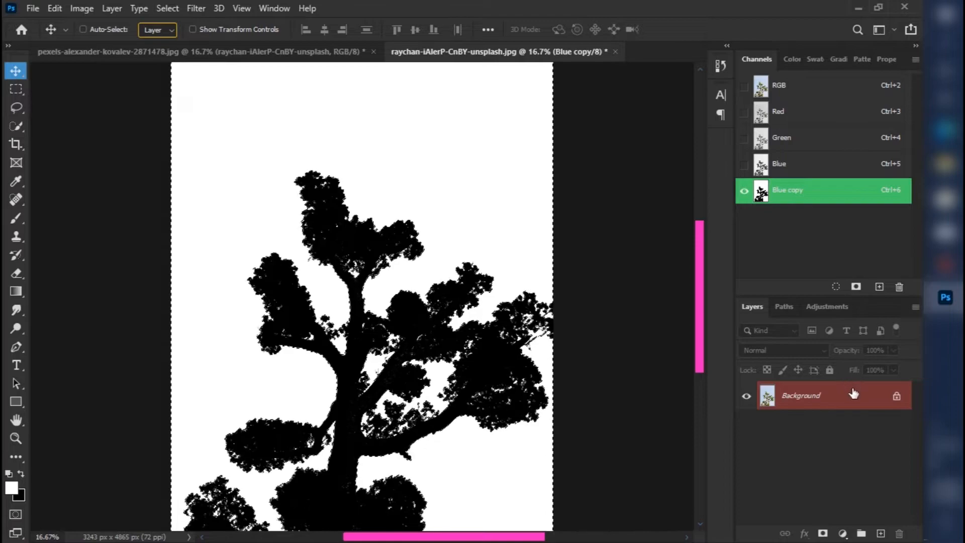
Return to the RGB composite with the Blue copy channel hidden, and invert the selection so it covers the tree.
{"action": "left_click", "coordinate": [744, 86]}
{"action": "left_click", "coordinate": [826, 92]}
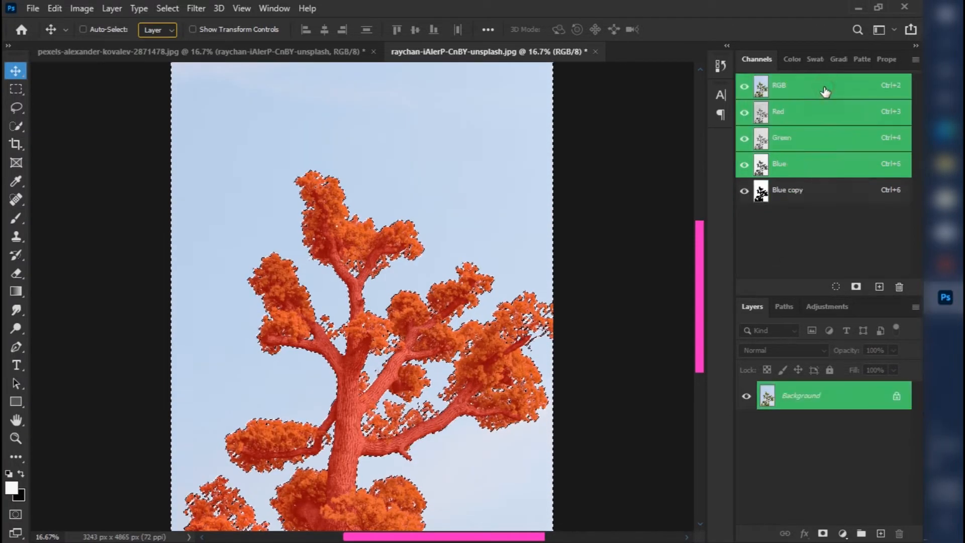
{"action": "left_click", "coordinate": [744, 191]}
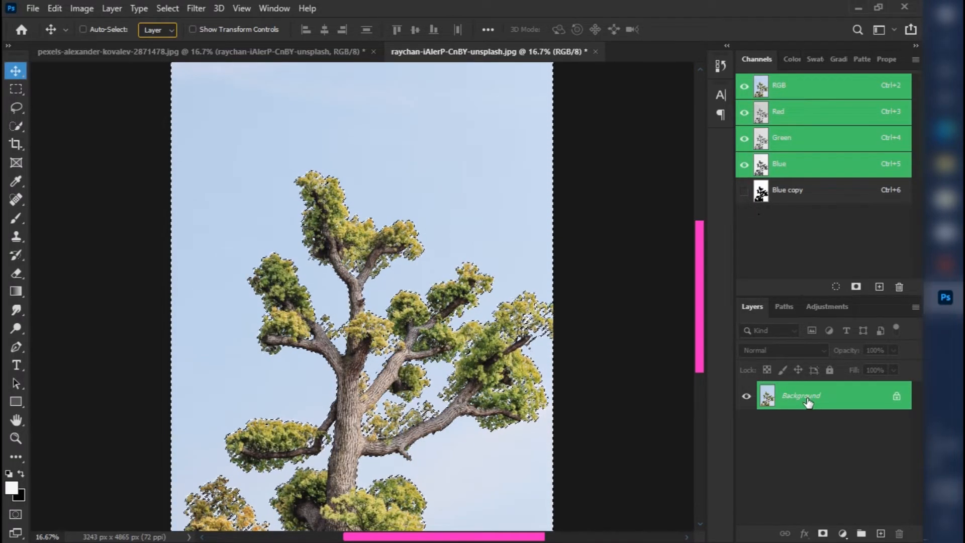
{"action": "key", "text": "ctrl"}
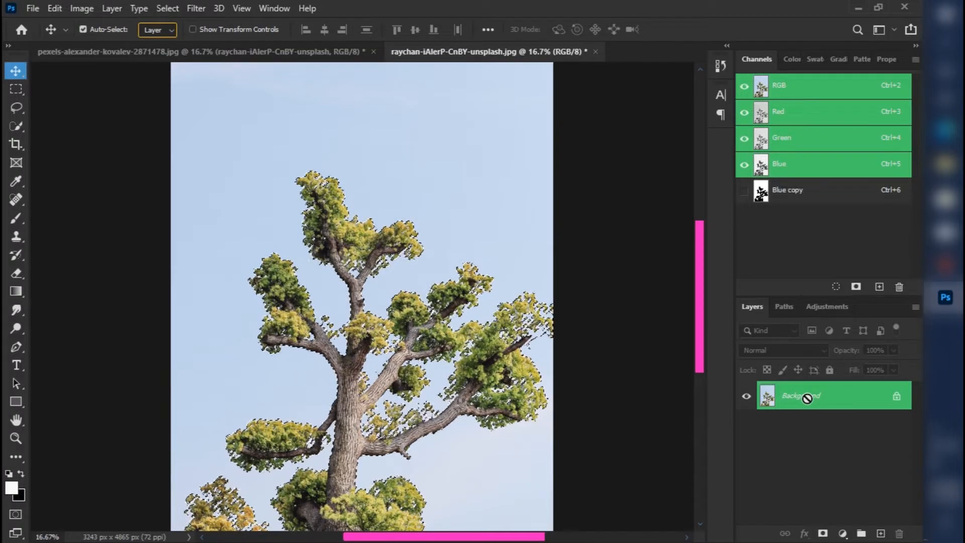
Copy the selected tree to a new layer and hide the Background layer to inspect the cutout's edges.
{"action": "key", "text": "ctrl+j"}
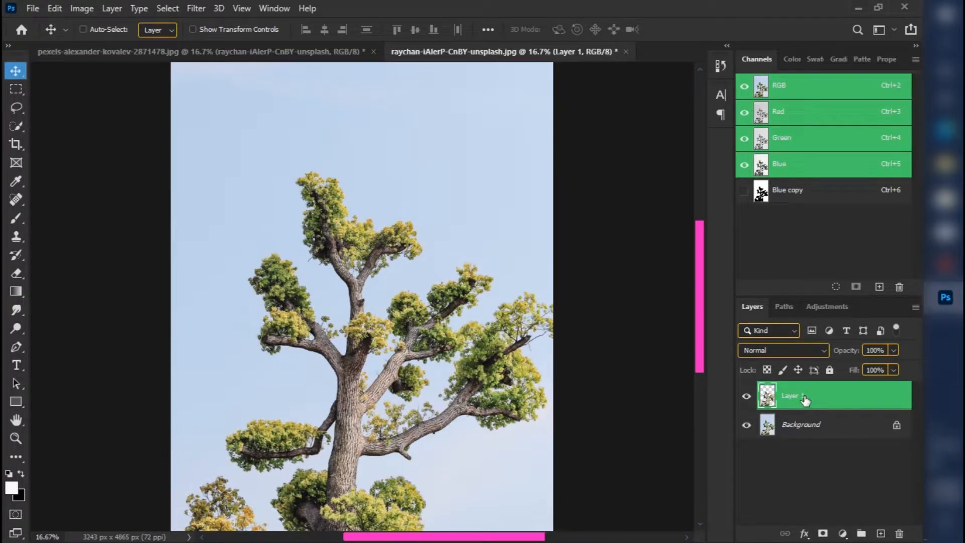
{"action": "left_click", "coordinate": [747, 425]}
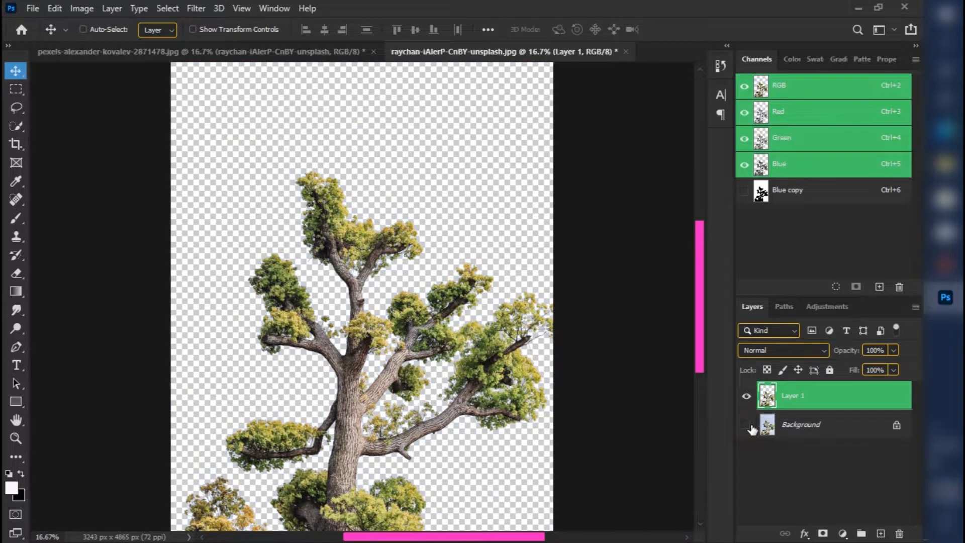
{"action": "key", "text": "ctrl+plus"}
{"action": "key", "text": "ctrl+plus"}
{"action": "key", "text": "ctrl+plus"}
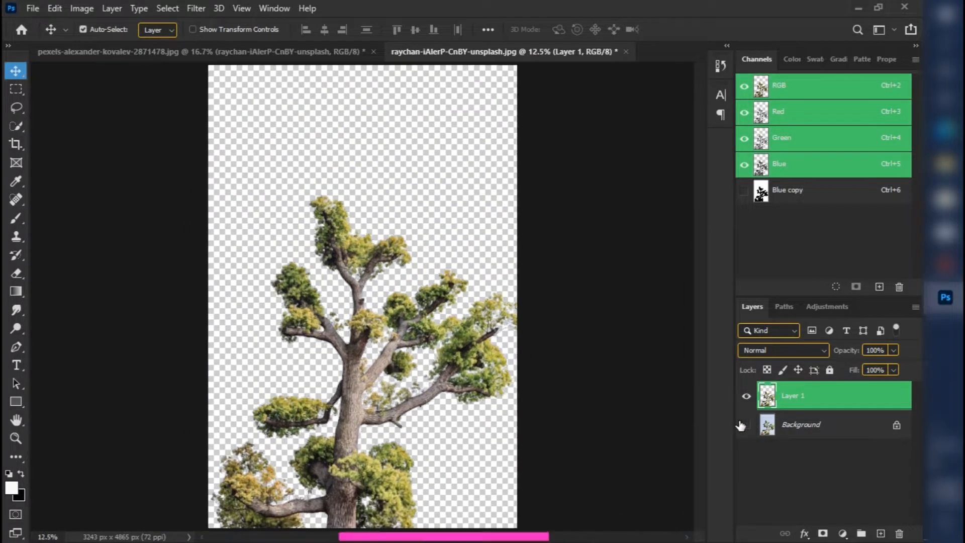
{"action": "key", "text": "ctrl+plus"}
{"action": "key", "text": "ctrl+plus"}
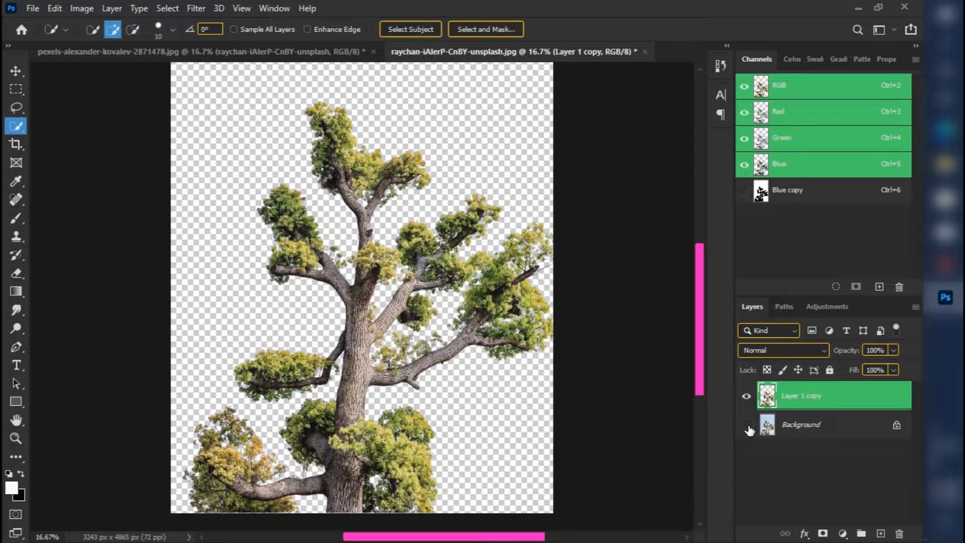
Add a new layer directly above the Background layer and fill it with white.
{"action": "left_click", "coordinate": [789, 427]}
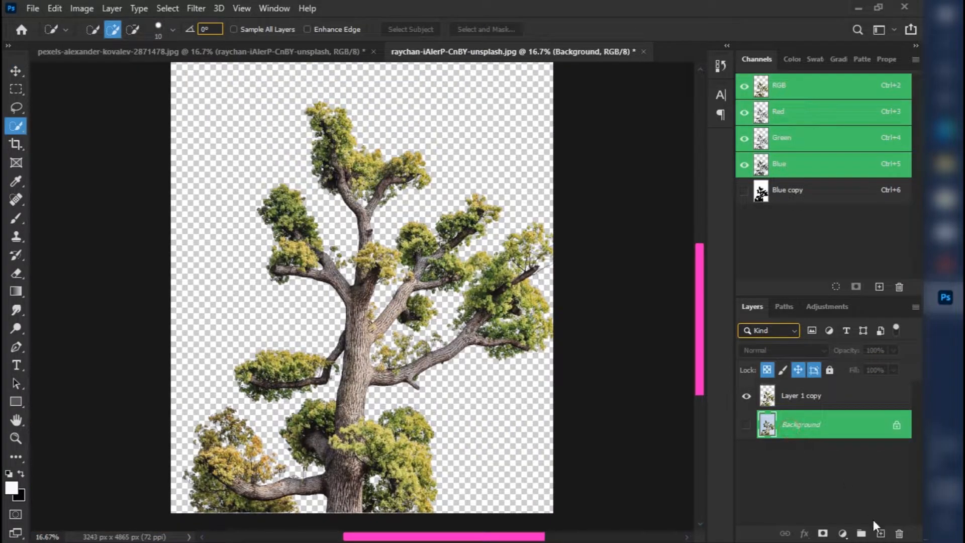
{"action": "left_click", "coordinate": [880, 534]}
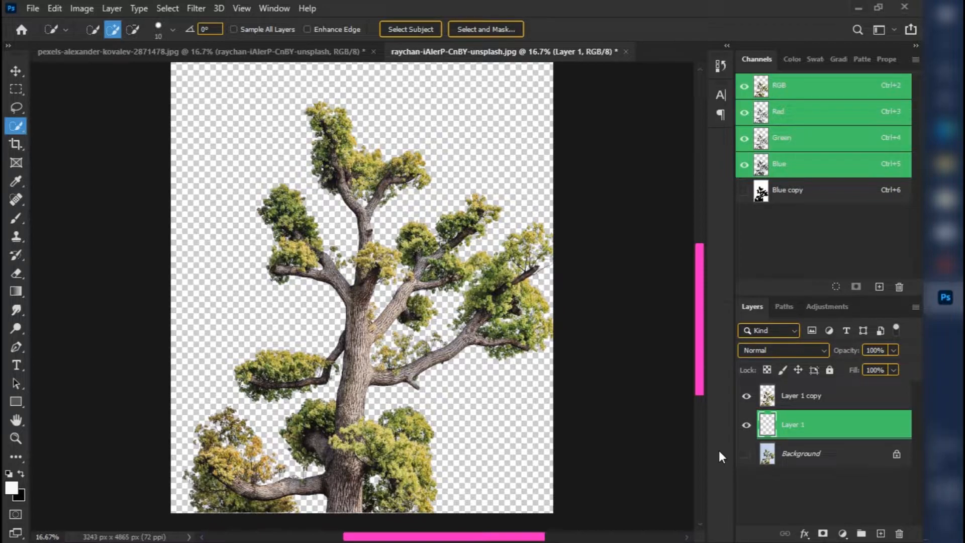
{"action": "key", "text": "alt+BackSpace"}
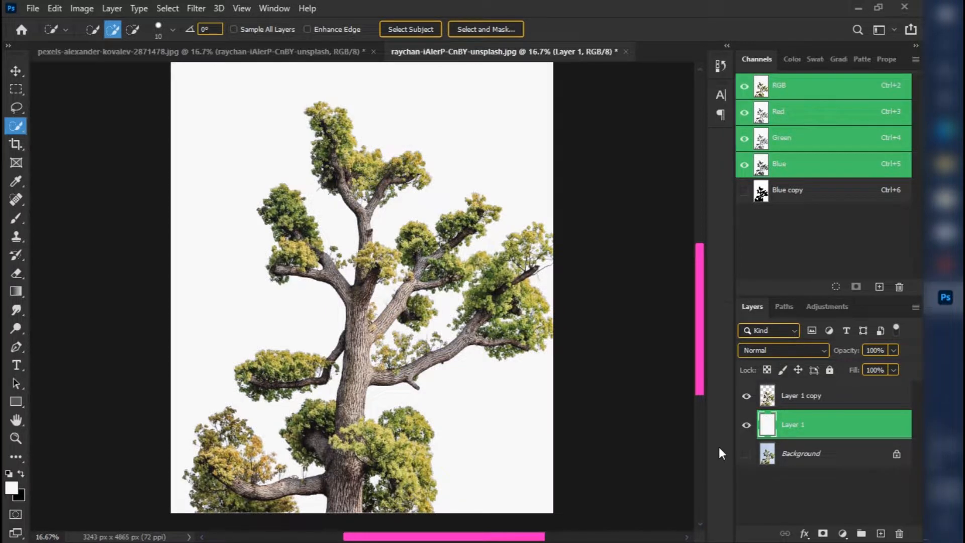
Shift the tree cutout layer slightly against the white backdrop with the Move tool.
{"action": "left_click", "coordinate": [809, 404]}
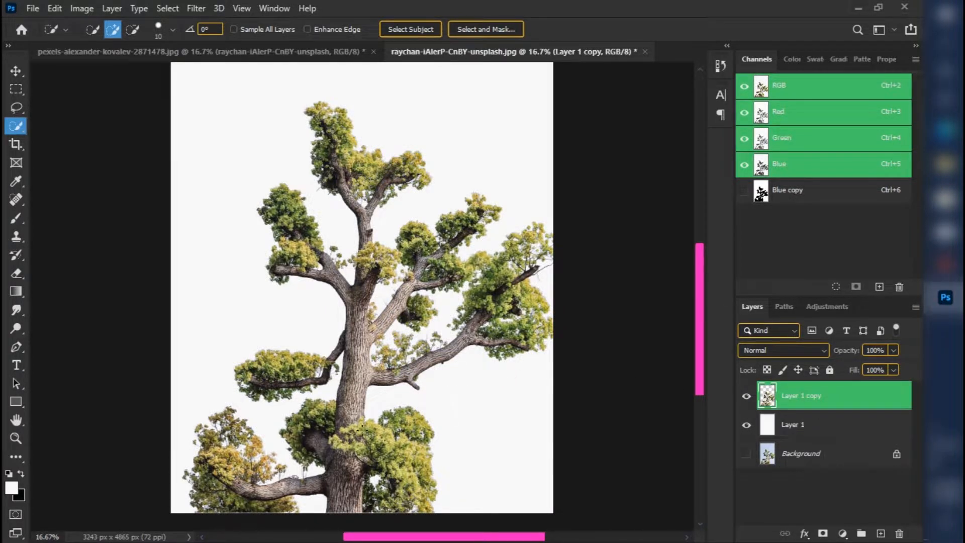
{"action": "key", "text": "v"}
{"action": "mouse_move", "coordinate": [357, 446]}
{"action": "left_mouse_down"}
{"action": "mouse_move", "coordinate": [358, 412]}
{"action": "mouse_move", "coordinate": [407, 377]}
{"action": "mouse_move", "coordinate": [338, 359]}
{"action": "mouse_move", "coordinate": [327, 378]}
{"action": "mouse_move", "coordinate": [359, 415]}
{"action": "mouse_move", "coordinate": [358, 442]}
{"action": "left_mouse_up"}
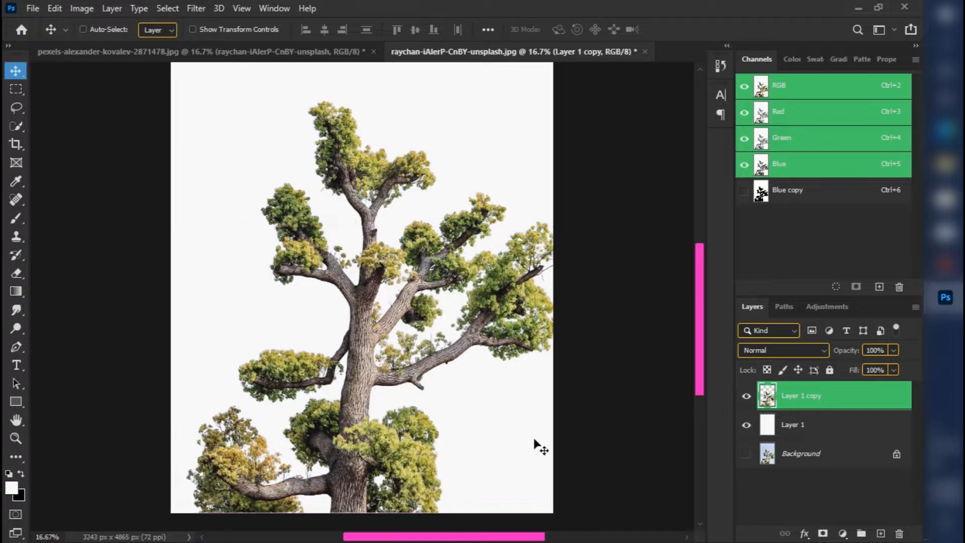
Fill the backdrop layer beneath the tree with black and move the tree cutout around over it.
{"action": "left_click", "coordinate": [803, 425]}
{"action": "key", "text": "ctrl+BackSpace"}
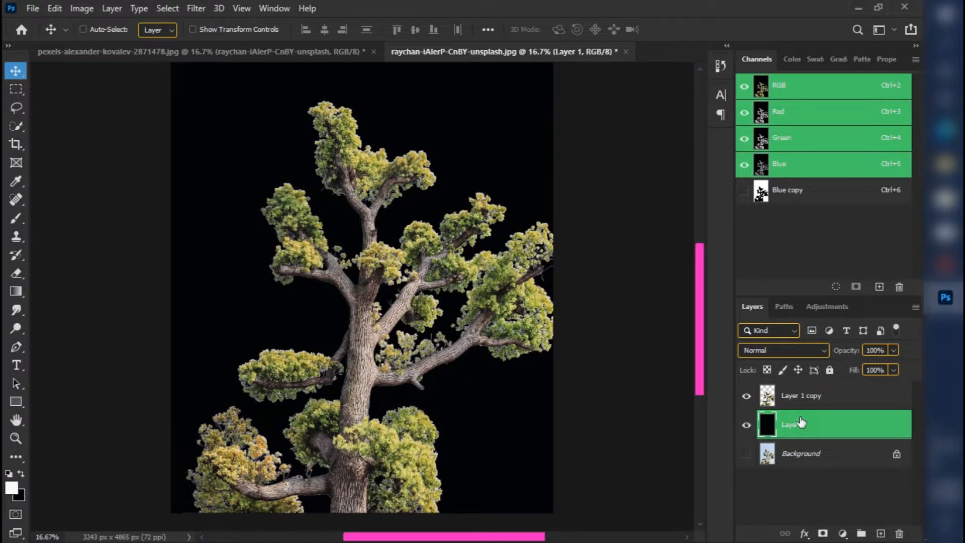
{"action": "left_click", "coordinate": [834, 400]}
{"action": "left_click_drag", "start_coordinate": [298, 452], "coordinate": [321, 451]}
{"action": "left_click_drag", "start_coordinate": [378, 408], "coordinate": [360, 424]}
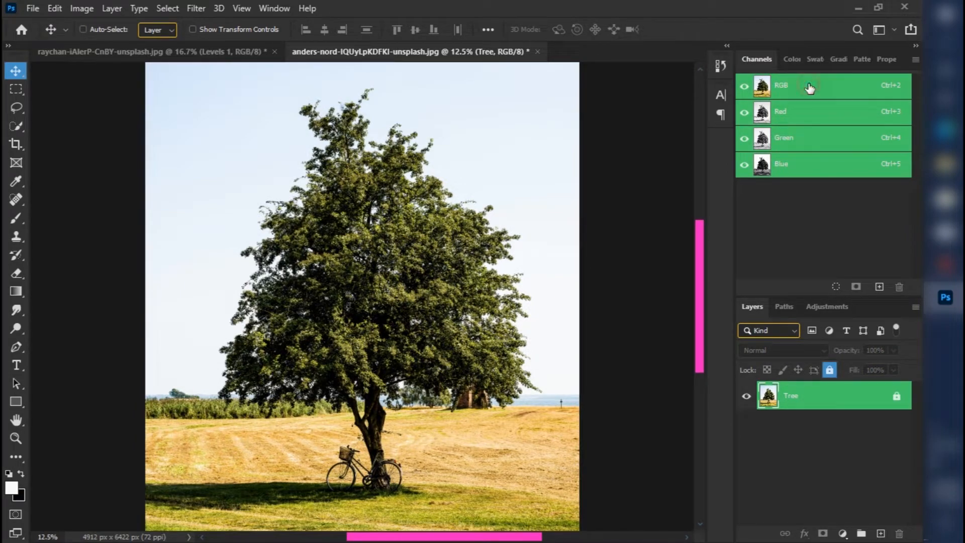
In the anders-nord tree photo, view the Red and Blue channels separately and duplicate the Blue channel.
{"action": "left_click", "coordinate": [811, 116]}
{"action": "left_click", "coordinate": [789, 169], "text": "shift"}
{"action": "left_click", "coordinate": [790, 170]}
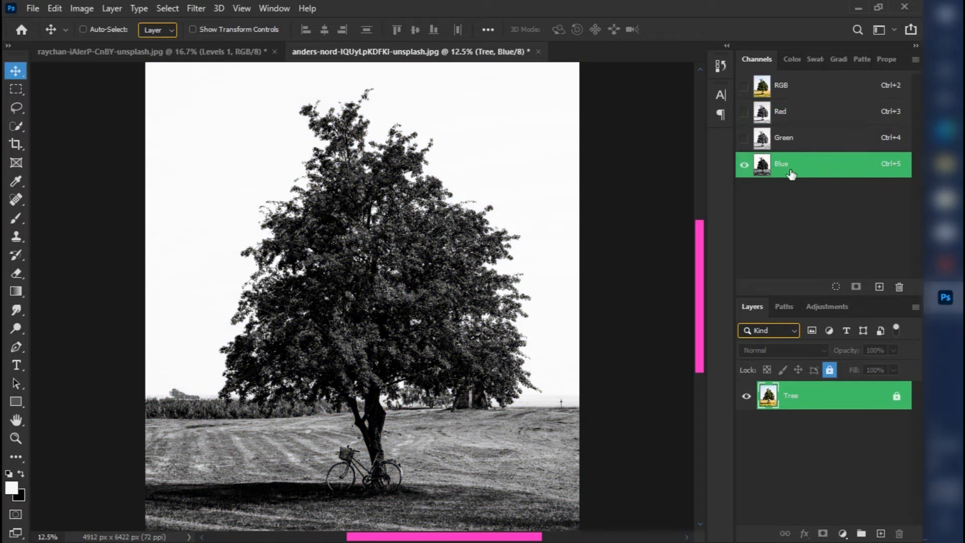
{"action": "left_click_drag", "start_coordinate": [882, 246], "coordinate": [880, 289]}
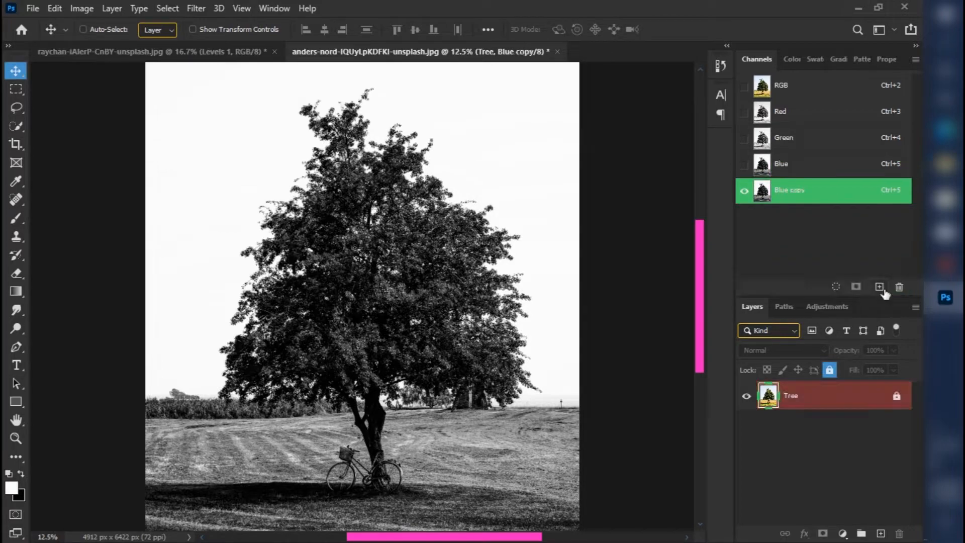
Apply Levels to the Blue copy channel with input levels of 194, 0.01 and 196.
{"action": "left_click", "coordinate": [90, 10]}
{"action": "mouse_move", "coordinate": [145, 46]}
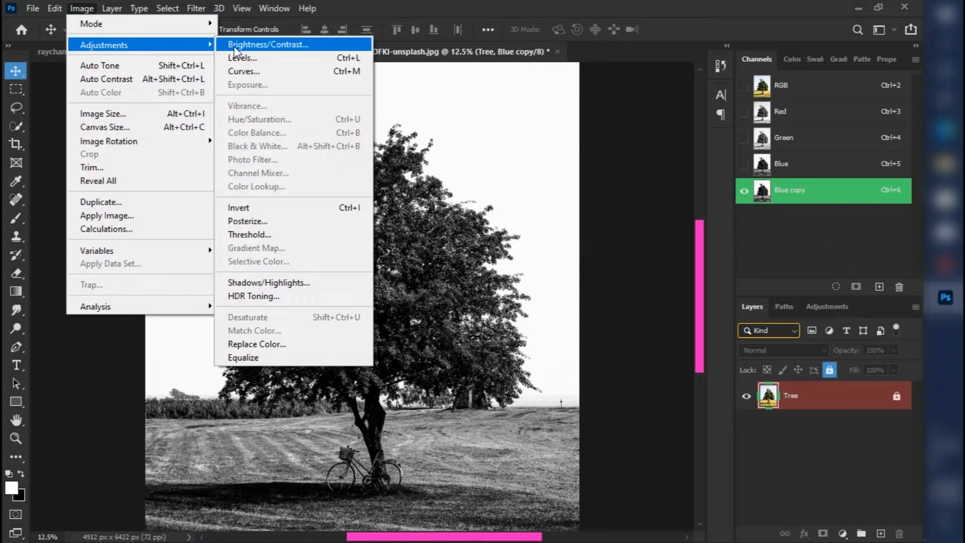
{"action": "left_click", "coordinate": [261, 61]}
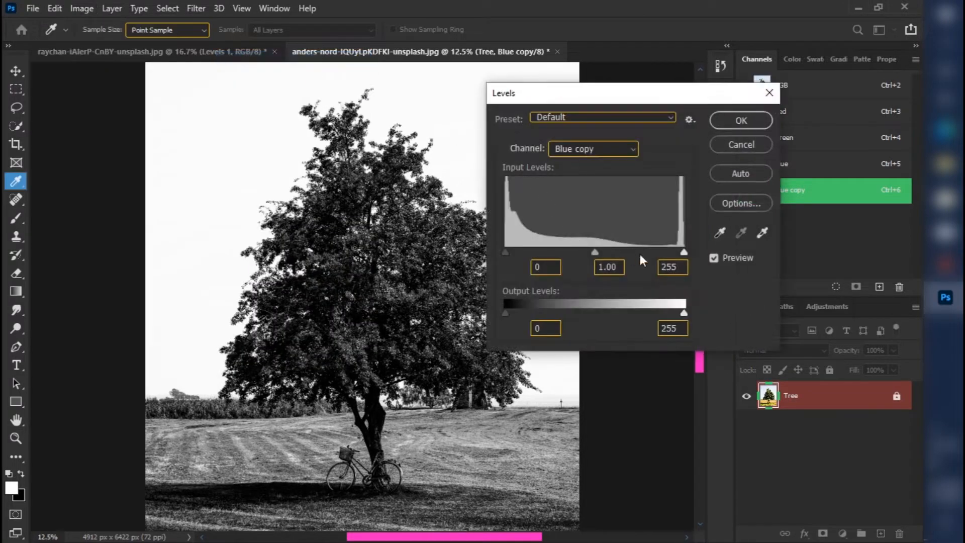
{"action": "left_click_drag", "start_coordinate": [683, 252], "coordinate": [628, 257]}
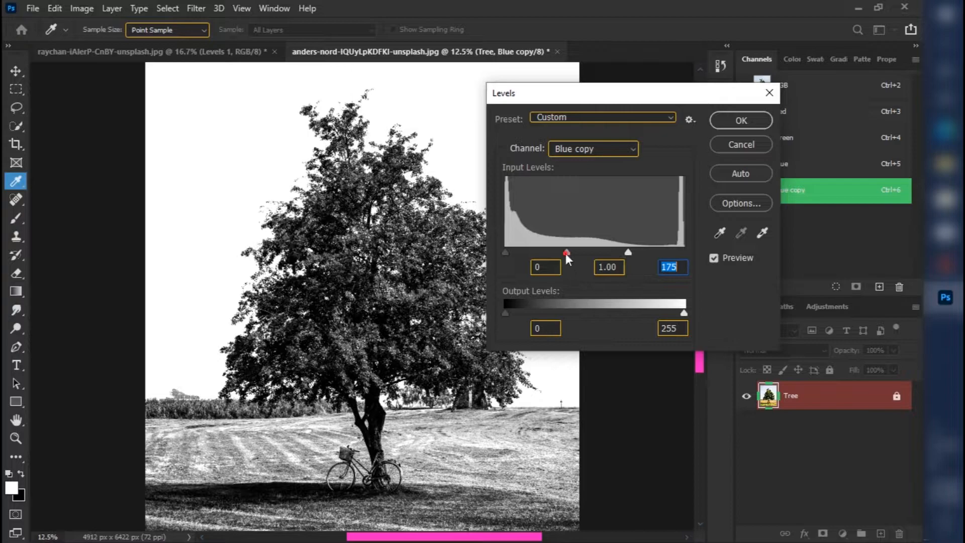
{"action": "left_click_drag", "start_coordinate": [566, 253], "coordinate": [620, 253]}
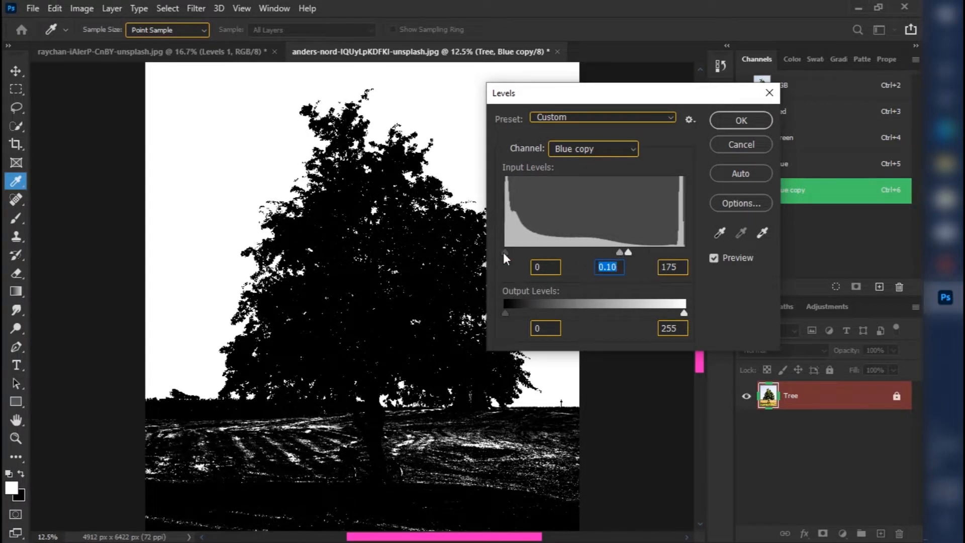
{"action": "left_click_drag", "start_coordinate": [503, 252], "coordinate": [643, 257]}
{"action": "key", "text": "Tab"}
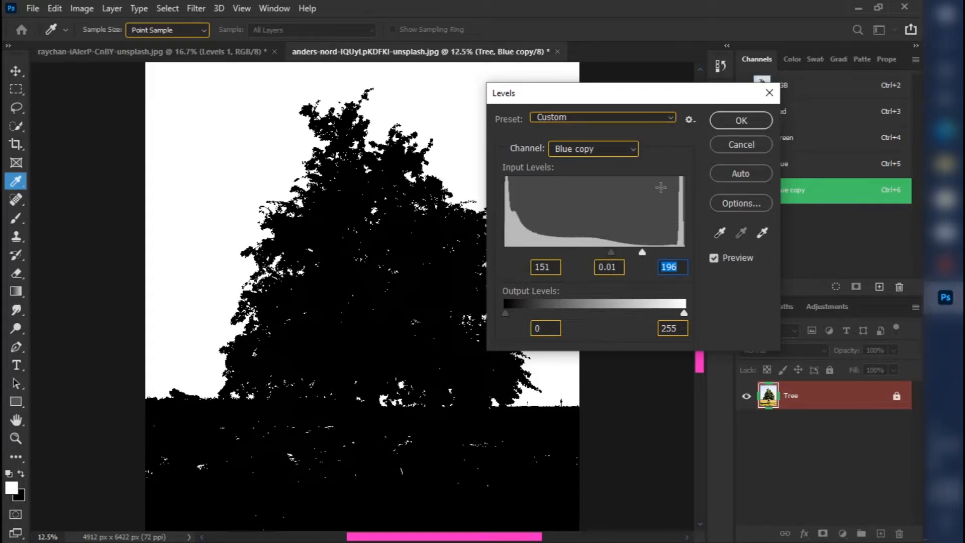
{"action": "left_click_drag", "start_coordinate": [611, 255], "coordinate": [641, 255]}
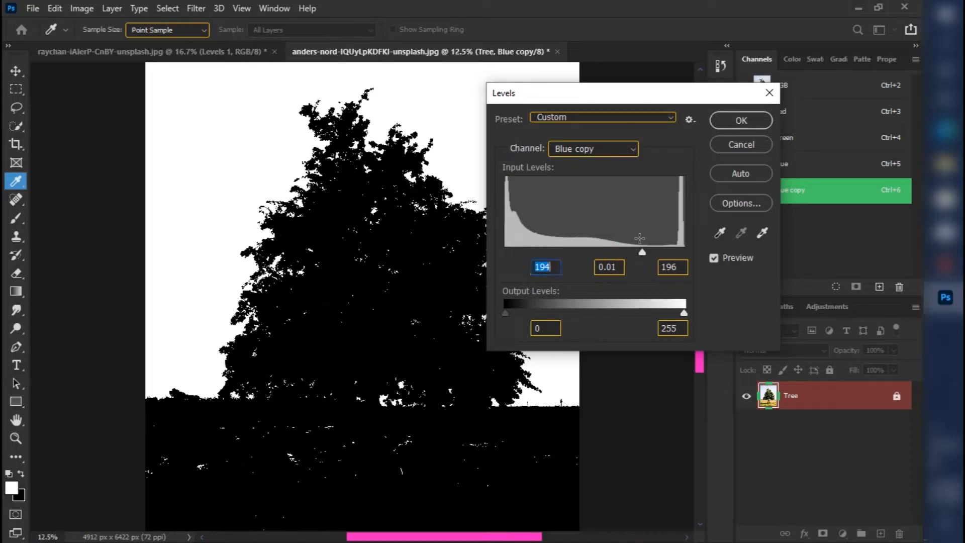
{"action": "left_click", "coordinate": [728, 124]}
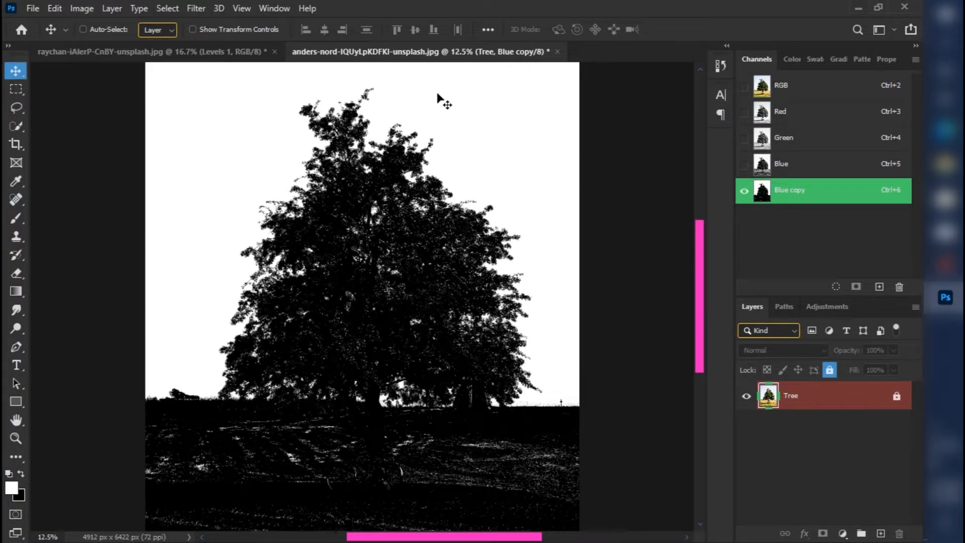
Select the white sky of the Blue copy channel using Color Range with Fuzziness 200, and switch back to the RGB composite channel.
{"action": "key", "text": "alt+s"}
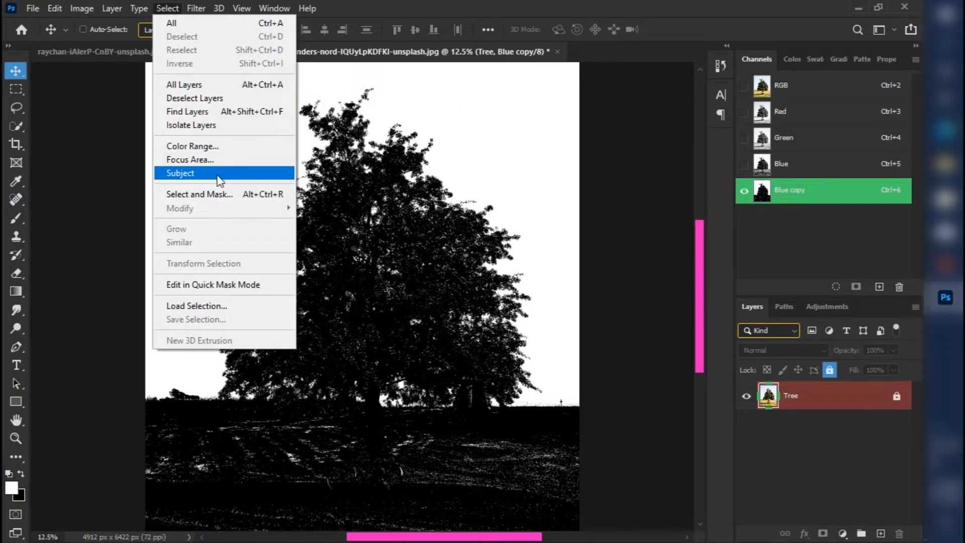
{"action": "left_click", "coordinate": [202, 148]}
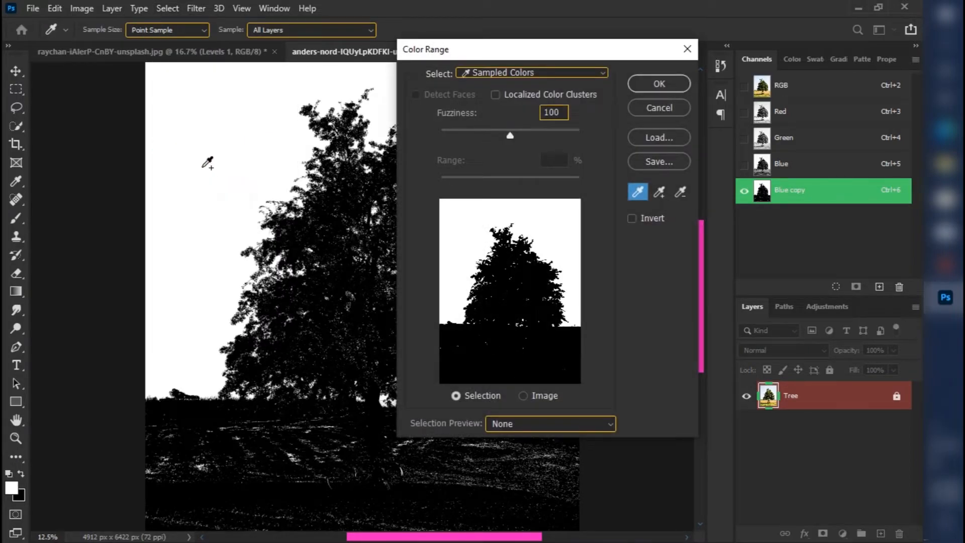
{"action": "left_click", "coordinate": [195, 362]}
{"action": "left_click", "coordinate": [196, 381]}
{"action": "left_click_drag", "start_coordinate": [508, 134], "coordinate": [547, 136]}
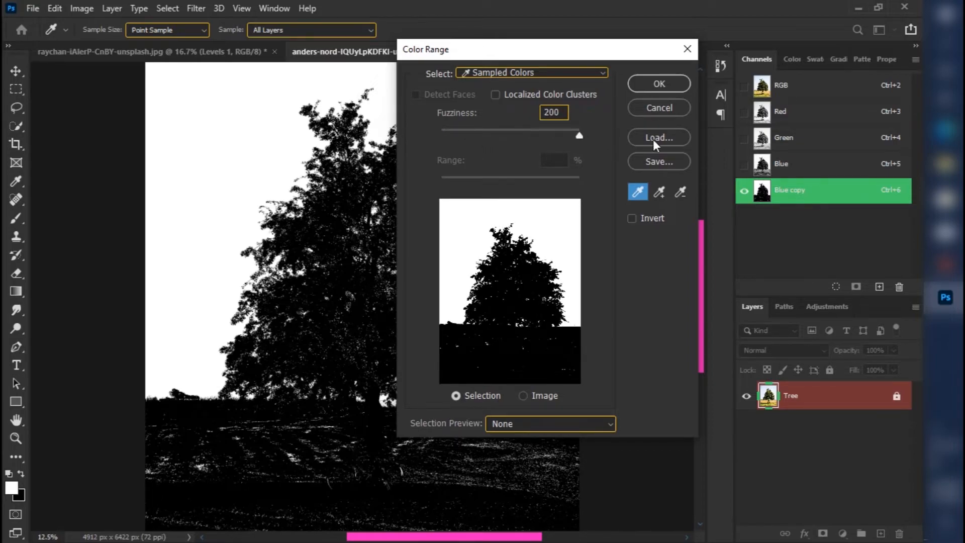
{"action": "left_click_drag", "start_coordinate": [653, 140], "coordinate": [658, 140]}
{"action": "left_click", "coordinate": [681, 86]}
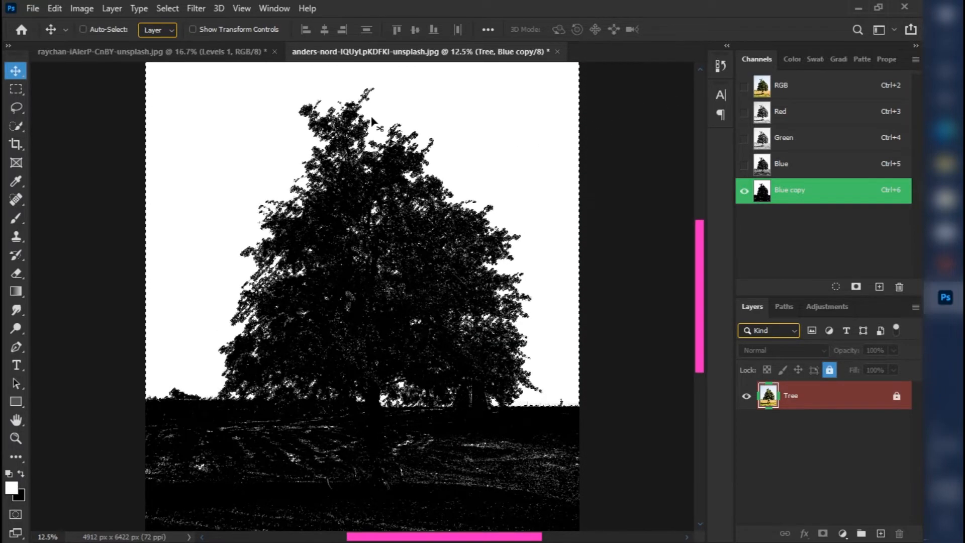
{"action": "key", "text": "ctrl+minus"}
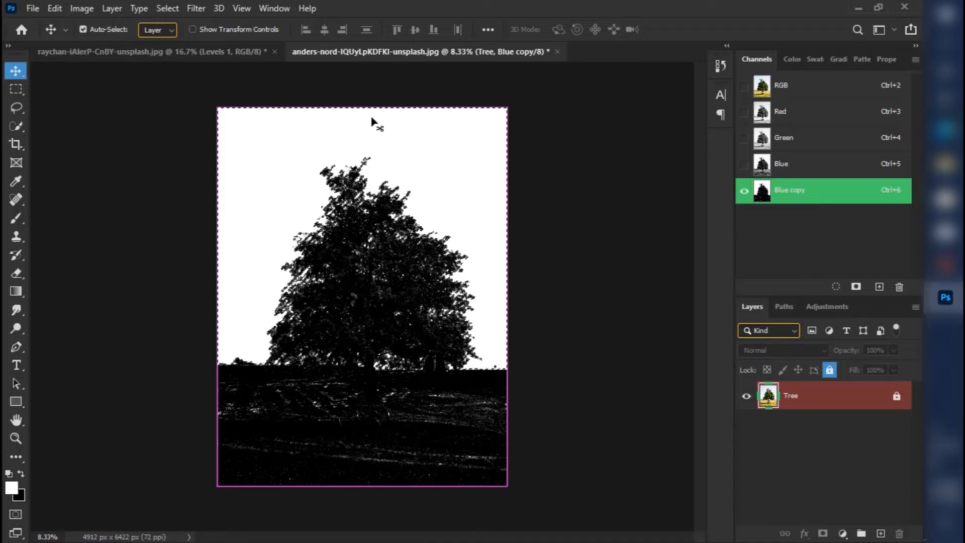
{"action": "left_click", "coordinate": [796, 87]}
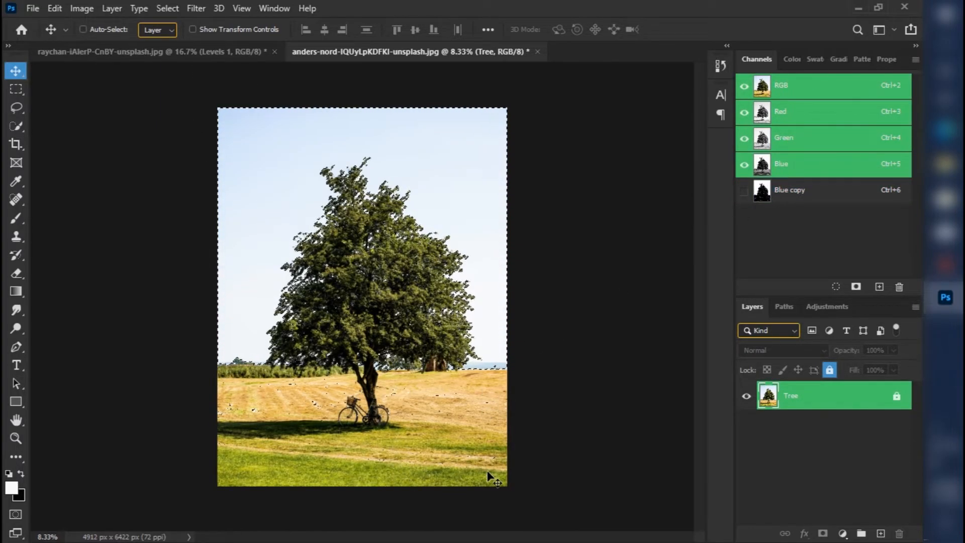
Subtract the stray selected patches in the field to the right of the bicycle with the Lasso tool.
{"action": "key", "text": "ctrl+plus"}
{"action": "key", "text": "ctrl+plus"}
{"action": "key", "text": "ctrl+plus"}
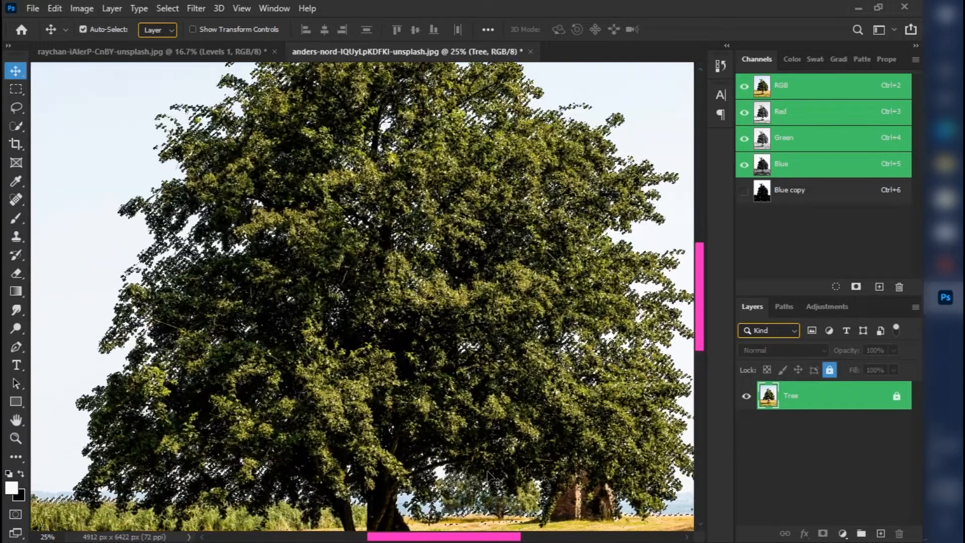
{"action": "left_click_drag", "start_coordinate": [448, 437], "coordinate": [192, 156]}
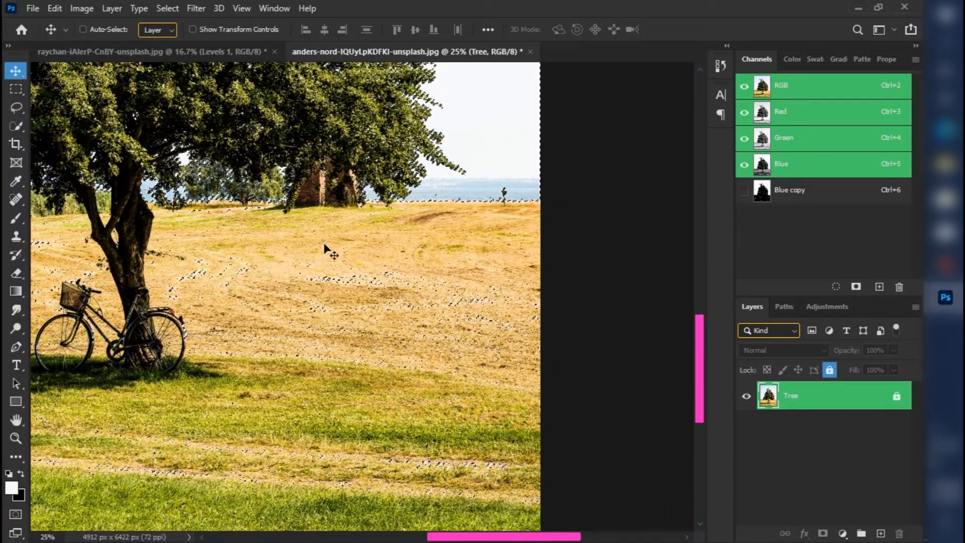
{"action": "left_click", "coordinate": [15, 115]}
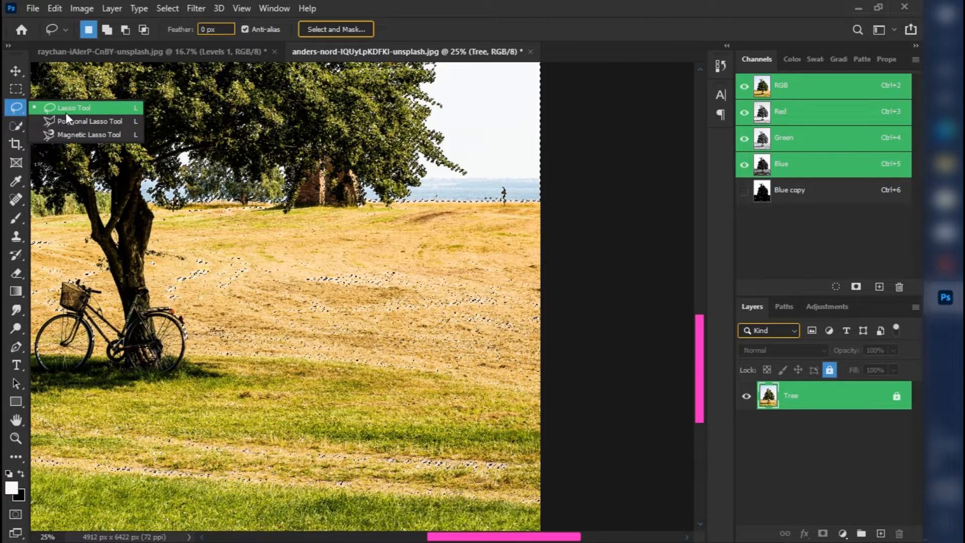
{"action": "left_click", "coordinate": [121, 106]}
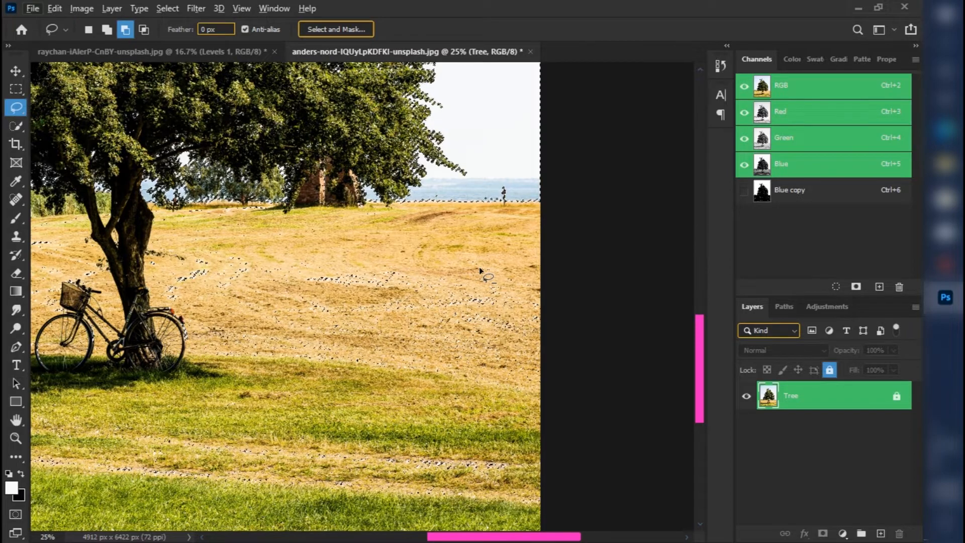
{"action": "mouse_move", "coordinate": [494, 256]}
{"action": "left_mouse_down", "text": "alt"}
{"action": "mouse_move", "coordinate": [426, 303]}
{"action": "mouse_move", "coordinate": [541, 368]}
{"action": "mouse_move", "coordinate": [565, 336]}
{"action": "mouse_move", "coordinate": [552, 276]}
{"action": "left_mouse_up", "text": "alt"}
{"action": "left_click_drag", "start_coordinate": [449, 260], "coordinate": [361, 258], "text": "alt"}
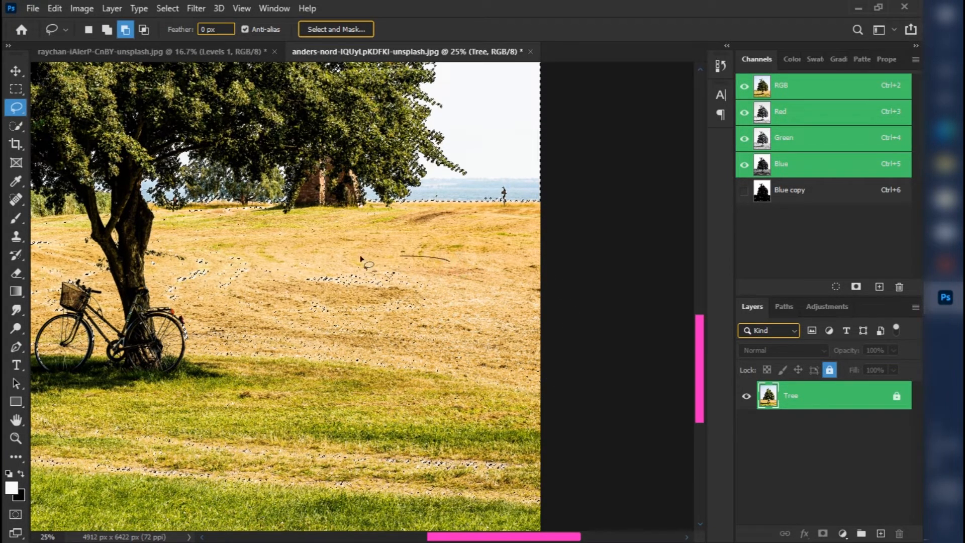
{"action": "mouse_move", "coordinate": [296, 417]}
{"action": "left_mouse_down"}
{"action": "mouse_move", "coordinate": [570, 409]}
{"action": "mouse_move", "coordinate": [485, 263]}
{"action": "mouse_move", "coordinate": [459, 259]}
{"action": "mouse_move", "coordinate": [233, 392]}
{"action": "mouse_move", "coordinate": [589, 391]}
{"action": "mouse_move", "coordinate": [500, 246]}
{"action": "left_mouse_up"}
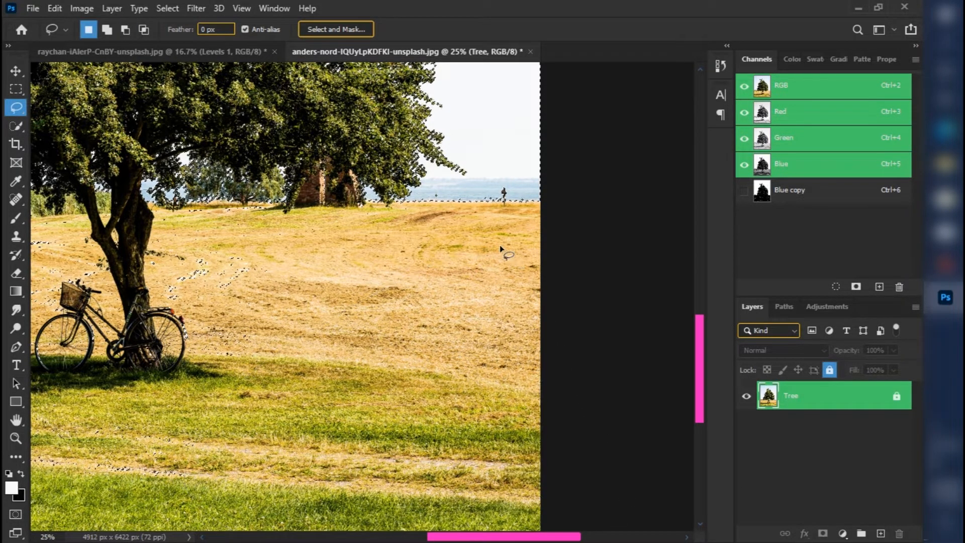
Subtract the remaining stray patches beside the trunk, along the grass and across the left side of the field with the Lasso.
{"action": "scroll", "coordinate": [500, 245], "scroll_direction": "down", "scroll_amount": 1}
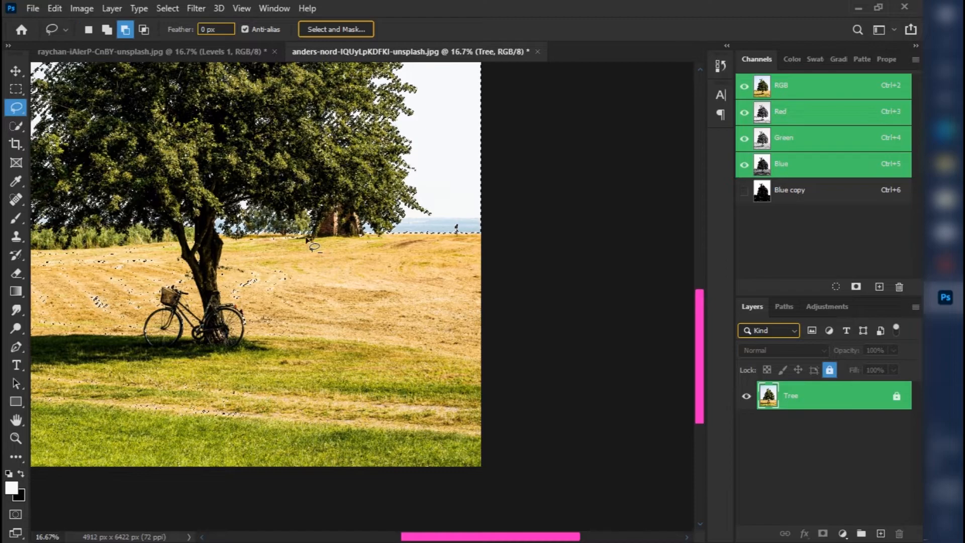
{"action": "mouse_move", "coordinate": [204, 258]}
{"action": "left_mouse_down", "text": "alt"}
{"action": "mouse_move", "coordinate": [364, 381]}
{"action": "mouse_move", "coordinate": [364, 298]}
{"action": "mouse_move", "coordinate": [326, 249]}
{"action": "left_mouse_up", "text": "alt"}
{"action": "mouse_move", "coordinate": [315, 326]}
{"action": "left_mouse_down", "text": "alt"}
{"action": "mouse_move", "coordinate": [281, 326]}
{"action": "mouse_move", "coordinate": [321, 466]}
{"action": "left_mouse_up", "text": "alt"}
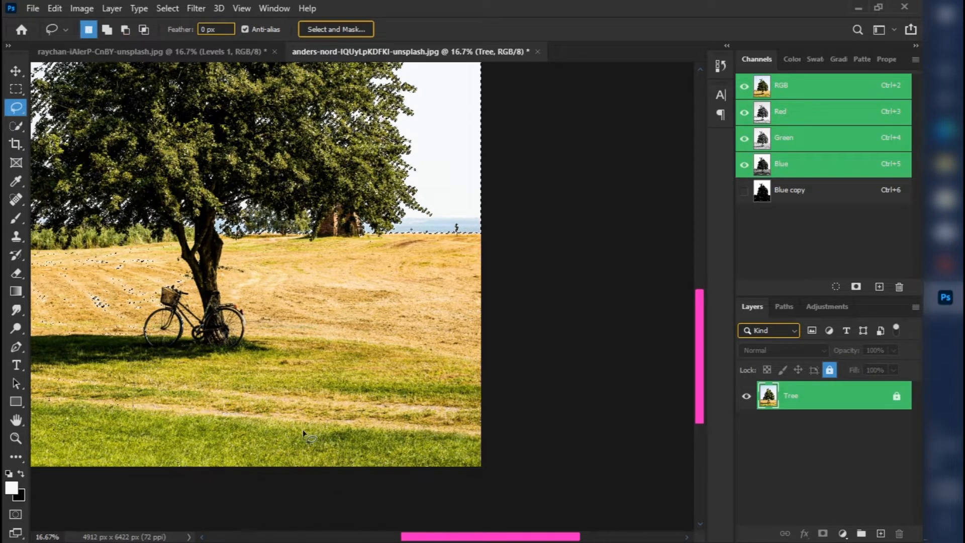
{"action": "scroll", "coordinate": [193, 404], "scroll_direction": "left", "scroll_amount": 5}
{"action": "mouse_move", "coordinate": [193, 400]}
{"action": "left_mouse_down", "text": "alt"}
{"action": "mouse_move", "coordinate": [234, 306]}
{"action": "mouse_move", "coordinate": [434, 287]}
{"action": "mouse_move", "coordinate": [545, 364]}
{"action": "mouse_move", "coordinate": [558, 388]}
{"action": "left_mouse_up", "text": "alt"}
{"action": "mouse_move", "coordinate": [615, 252]}
{"action": "left_mouse_down", "text": "alt"}
{"action": "mouse_move", "coordinate": [375, 240]}
{"action": "mouse_move", "coordinate": [274, 322]}
{"action": "mouse_move", "coordinate": [402, 387]}
{"action": "left_mouse_up", "text": "alt"}
{"action": "left_click_drag", "start_coordinate": [614, 239], "coordinate": [536, 239], "text": "alt"}
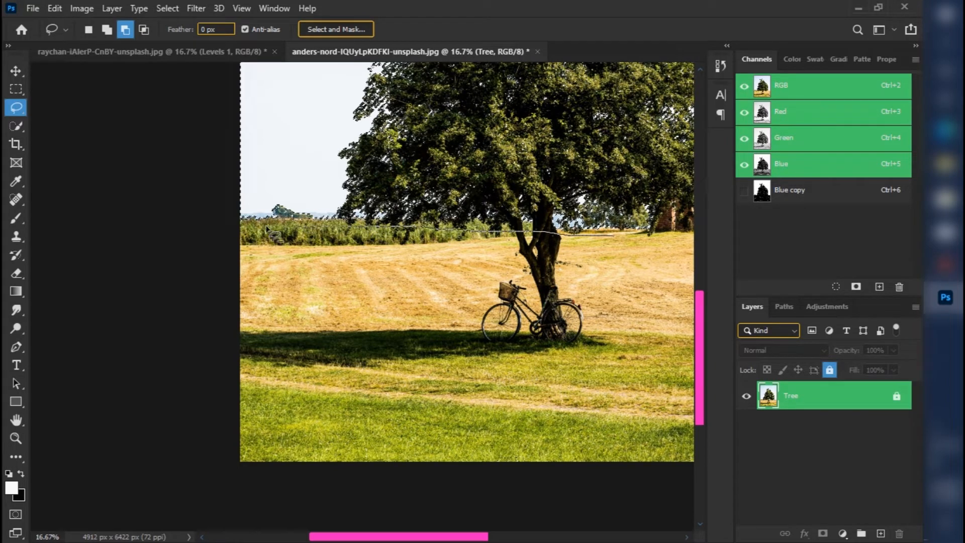
{"action": "mouse_move", "coordinate": [266, 229]}
{"action": "left_mouse_down", "text": "alt"}
{"action": "mouse_move", "coordinate": [686, 524]}
{"action": "mouse_move", "coordinate": [730, 426]}
{"action": "mouse_move", "coordinate": [698, 336]}
{"action": "mouse_move", "coordinate": [626, 254]}
{"action": "left_mouse_up", "text": "alt"}
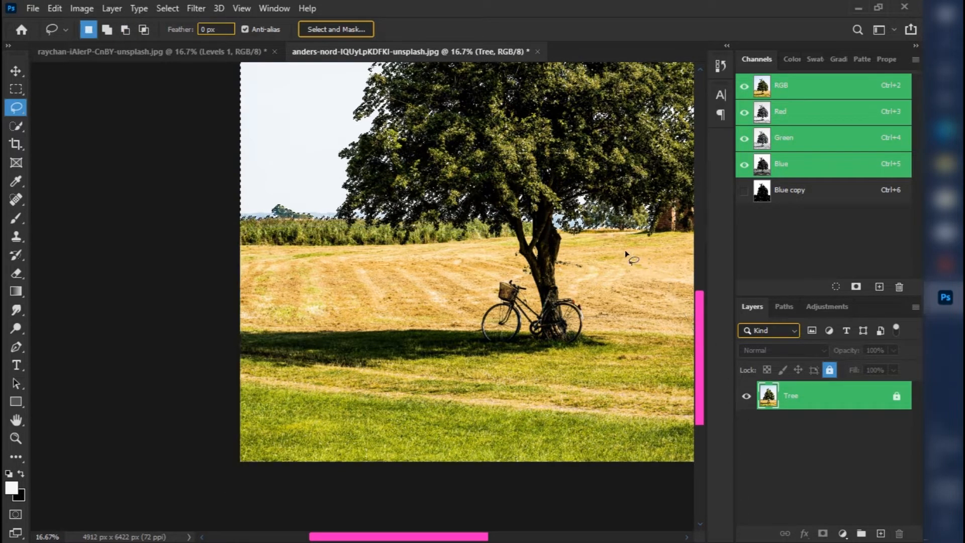
{"action": "left_click_drag", "start_coordinate": [636, 362], "coordinate": [430, 459]}
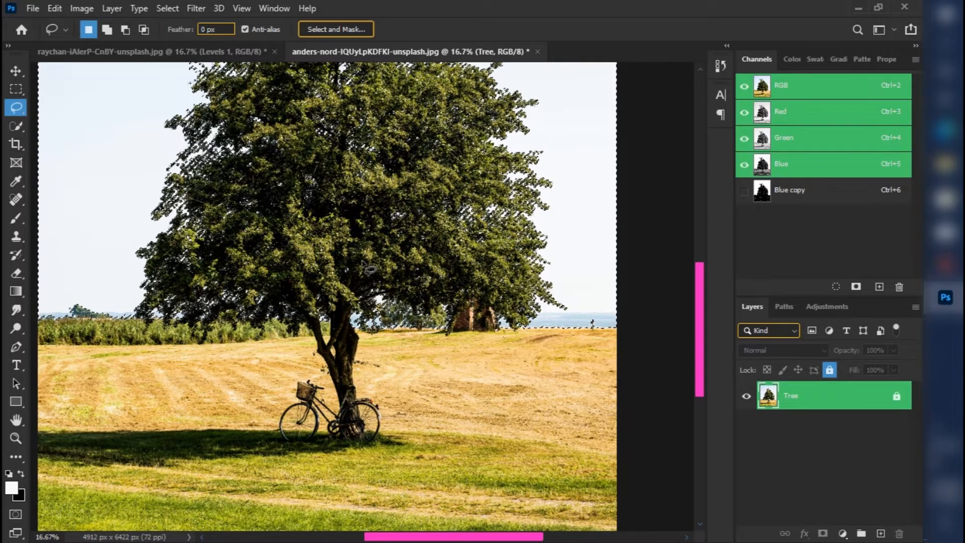
Subtract the stray selected specks inside the sunlit foliage near the middle of the tree with the Lasso.
{"action": "key", "text": "ctrl+plus"}
{"action": "key", "text": "ctrl+plus"}
{"action": "key", "text": "ctrl+plus"}
{"action": "key", "text": "ctrl+plus"}
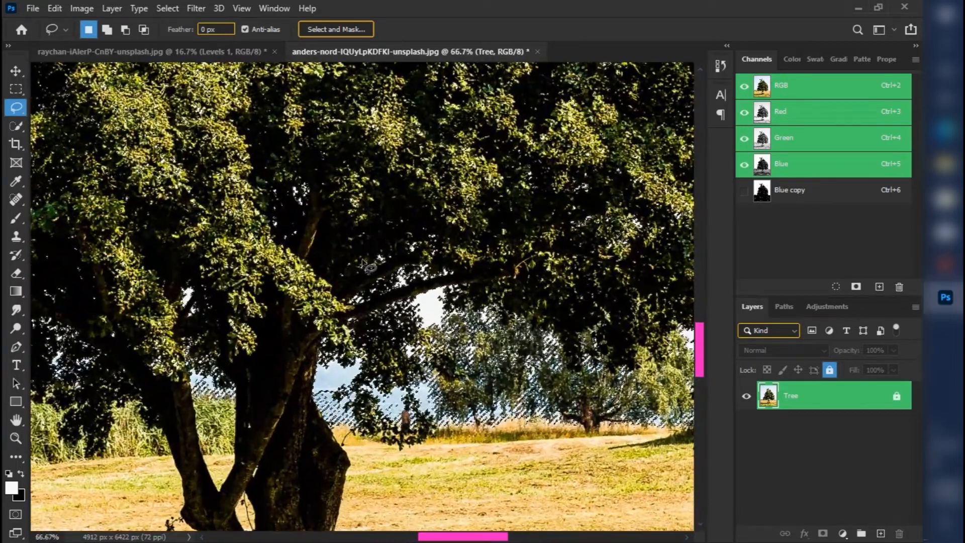
{"action": "left_click_drag", "start_coordinate": [157, 134], "coordinate": [278, 319]}
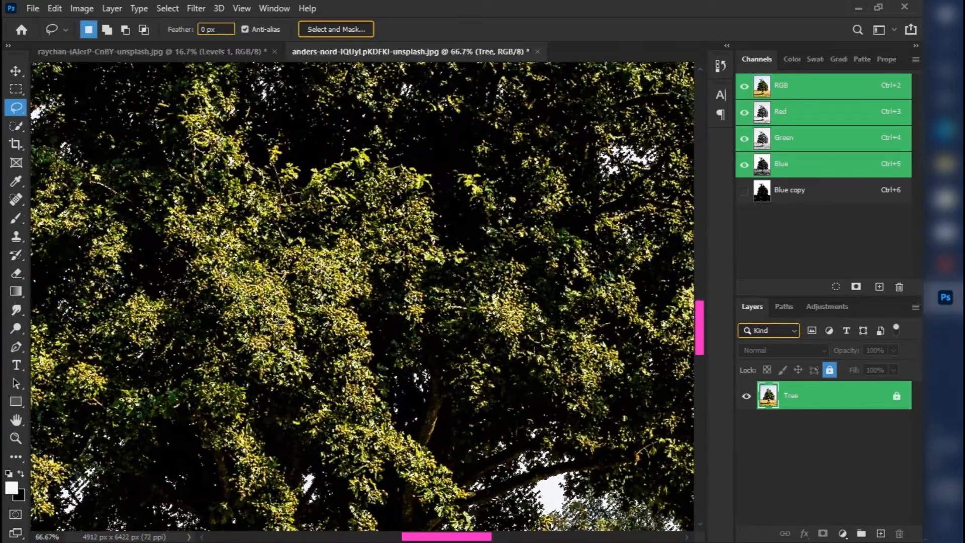
{"action": "left_click_drag", "start_coordinate": [307, 350], "coordinate": [217, 246]}
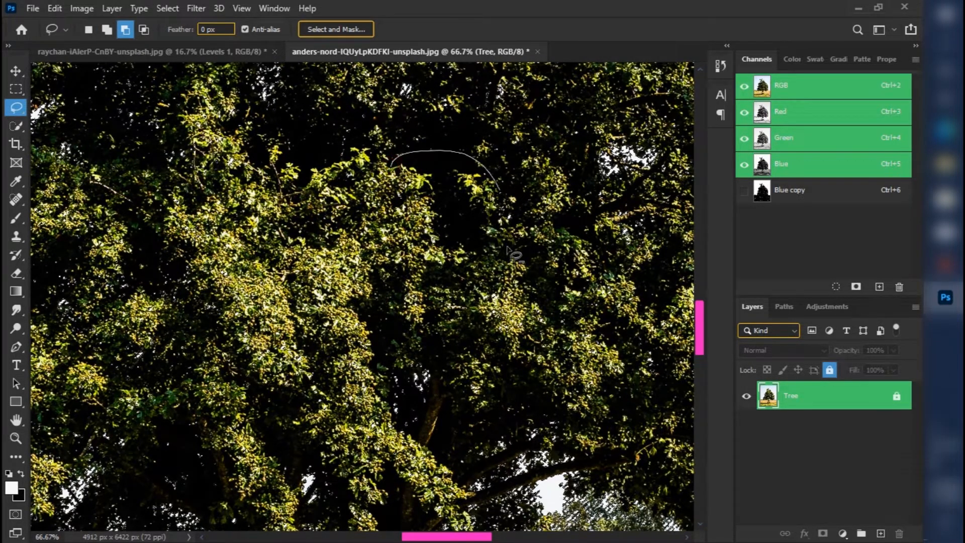
{"action": "left_click_drag", "start_coordinate": [241, 249], "coordinate": [198, 269]}
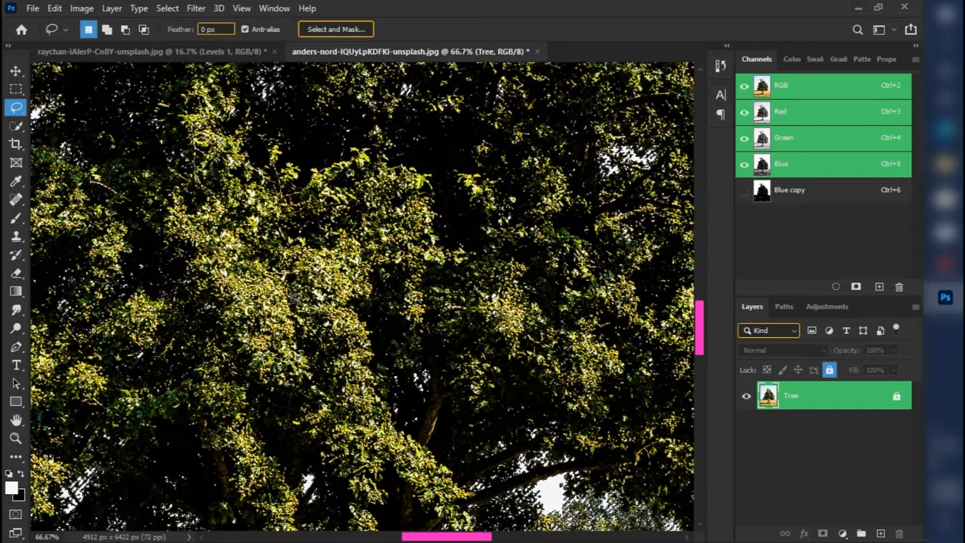
Examine the selection up close along the treetop, through the left foliage and around the trunk and bicycle.
{"action": "left_click_drag", "start_coordinate": [279, 318], "coordinate": [427, 295]}
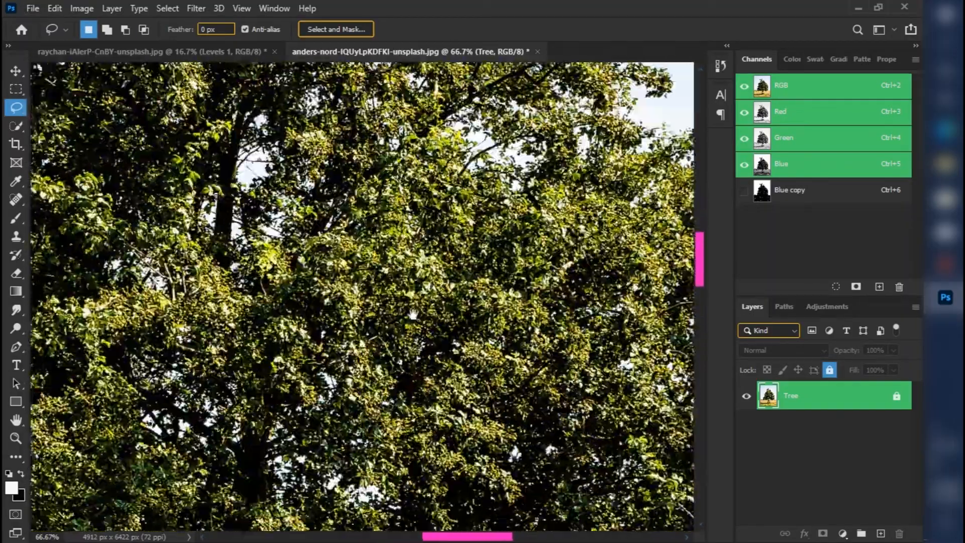
{"action": "left_click_drag", "start_coordinate": [413, 314], "coordinate": [483, 96]}
{"action": "left_click_drag", "start_coordinate": [345, 308], "coordinate": [596, 269]}
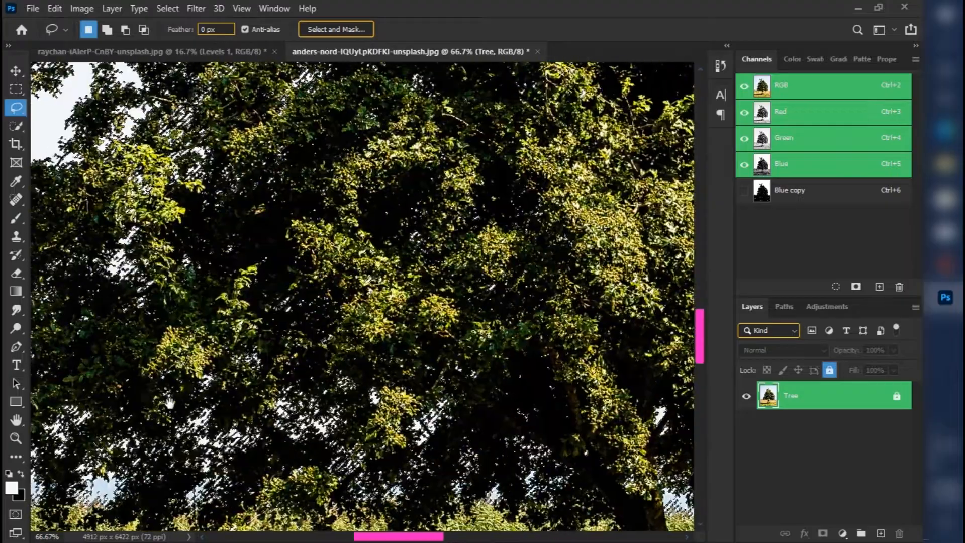
{"action": "mouse_move", "coordinate": [260, 412]}
{"action": "left_mouse_down"}
{"action": "mouse_move", "coordinate": [656, 308]}
{"action": "mouse_move", "coordinate": [497, 266]}
{"action": "left_mouse_up"}
{"action": "left_click_drag", "start_coordinate": [622, 236], "coordinate": [297, 306]}
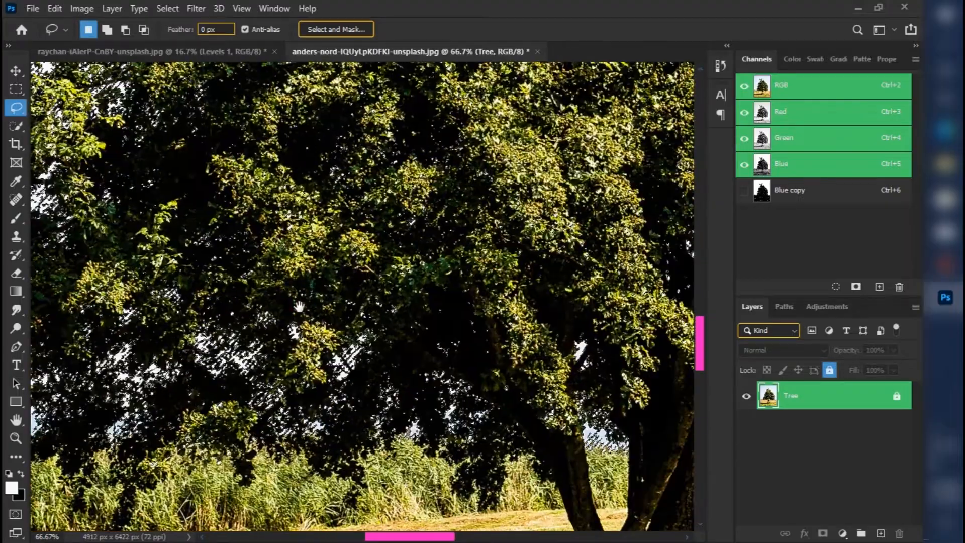
{"action": "left_click_drag", "start_coordinate": [500, 314], "coordinate": [234, 336]}
{"action": "mouse_move", "coordinate": [425, 414]}
{"action": "left_mouse_down"}
{"action": "mouse_move", "coordinate": [414, 282]}
{"action": "mouse_move", "coordinate": [420, 338]}
{"action": "left_mouse_up"}
{"action": "left_click_drag", "start_coordinate": [486, 355], "coordinate": [322, 268]}
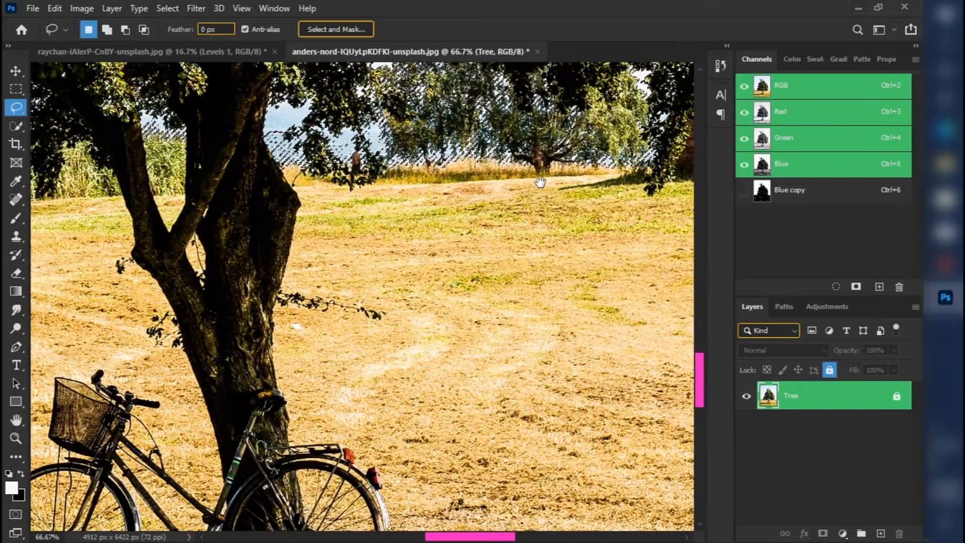
Subtract the stray selected patches on the brick ruin beneath the right foliage with the Lasso tool.
{"action": "left_click_drag", "start_coordinate": [538, 183], "coordinate": [137, 282]}
{"action": "left_click_drag", "start_coordinate": [537, 293], "coordinate": [305, 399]}
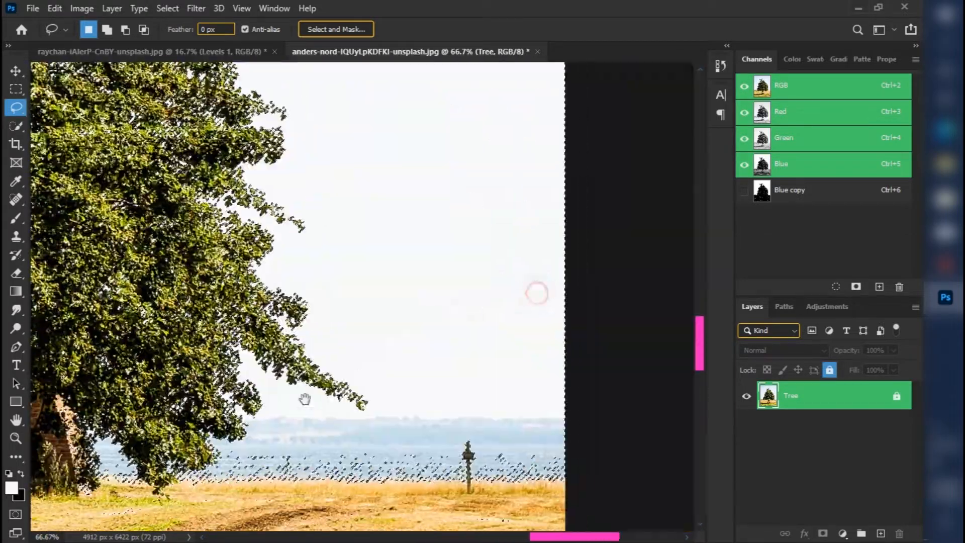
{"action": "left_click_drag", "start_coordinate": [240, 327], "coordinate": [502, 311]}
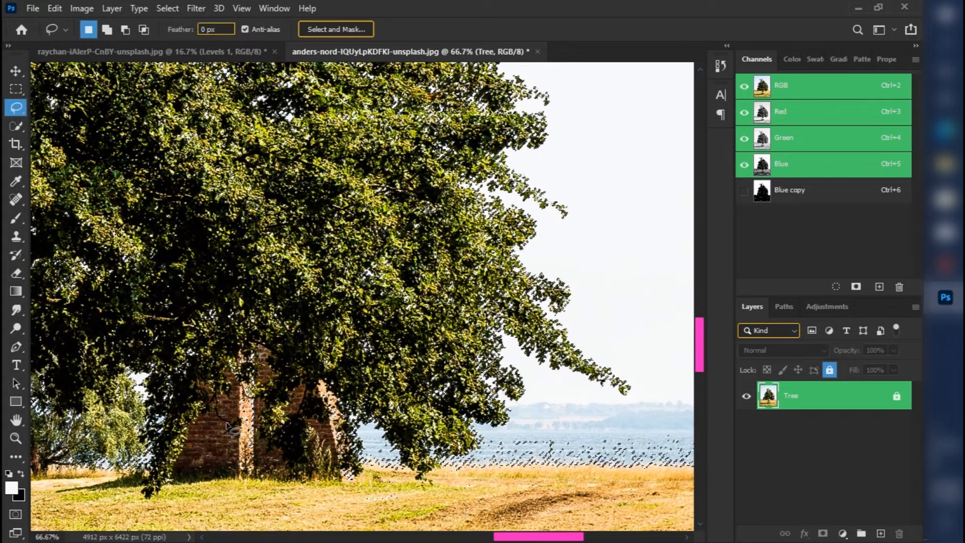
{"action": "left_click_drag", "start_coordinate": [224, 419], "coordinate": [226, 402]}
{"action": "left_click_drag", "start_coordinate": [207, 447], "coordinate": [212, 407]}
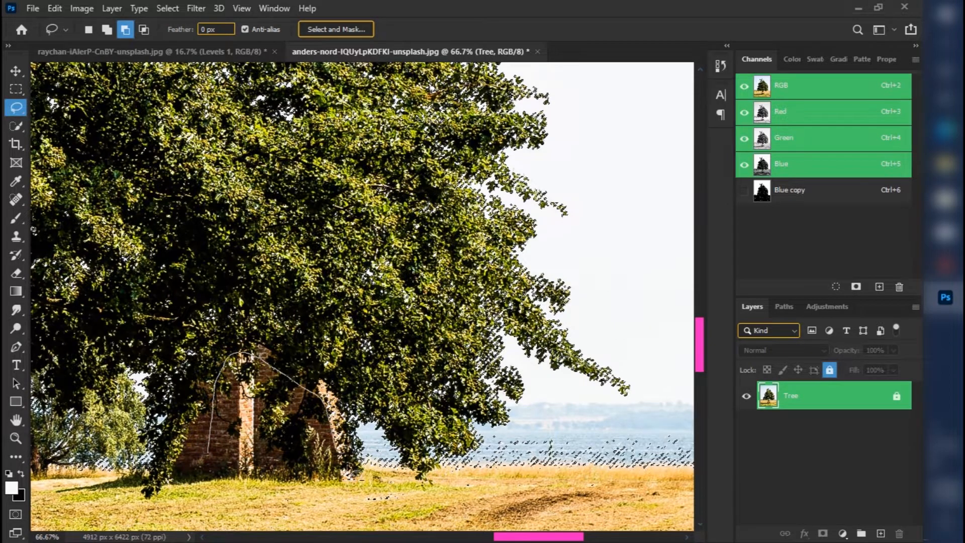
Subtract the stray selected specks in the grass in front of the brick ruin with the Lasso.
{"action": "mouse_move", "coordinate": [406, 474]}
{"action": "left_mouse_down"}
{"action": "mouse_move", "coordinate": [313, 532]}
{"action": "mouse_move", "coordinate": [221, 498]}
{"action": "left_mouse_up"}
{"action": "mouse_move", "coordinate": [549, 491]}
{"action": "left_mouse_down"}
{"action": "mouse_move", "coordinate": [607, 476]}
{"action": "mouse_move", "coordinate": [568, 507]}
{"action": "left_mouse_up"}
{"action": "scroll", "coordinate": [571, 502], "scroll_direction": "down", "scroll_amount": 2}
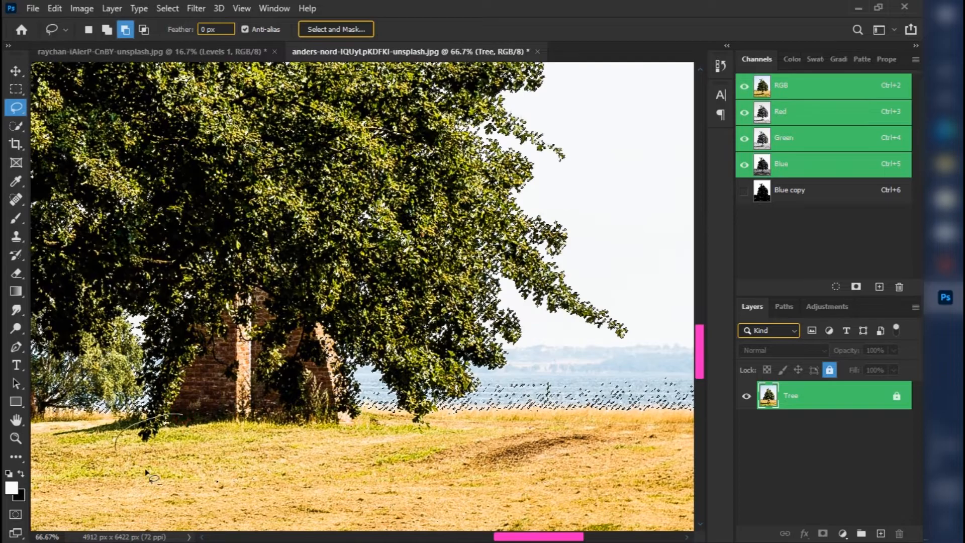
{"action": "mouse_move", "coordinate": [533, 453]}
{"action": "left_mouse_down"}
{"action": "mouse_move", "coordinate": [303, 427]}
{"action": "mouse_move", "coordinate": [447, 391]}
{"action": "mouse_move", "coordinate": [575, 404]}
{"action": "mouse_move", "coordinate": [268, 531]}
{"action": "mouse_move", "coordinate": [221, 407]}
{"action": "left_mouse_up"}
Subtract the remaining stray specks in the field below the horizon, out to the photo's right edge, with the Lasso.
{"action": "key", "text": "ctrl+minus"}
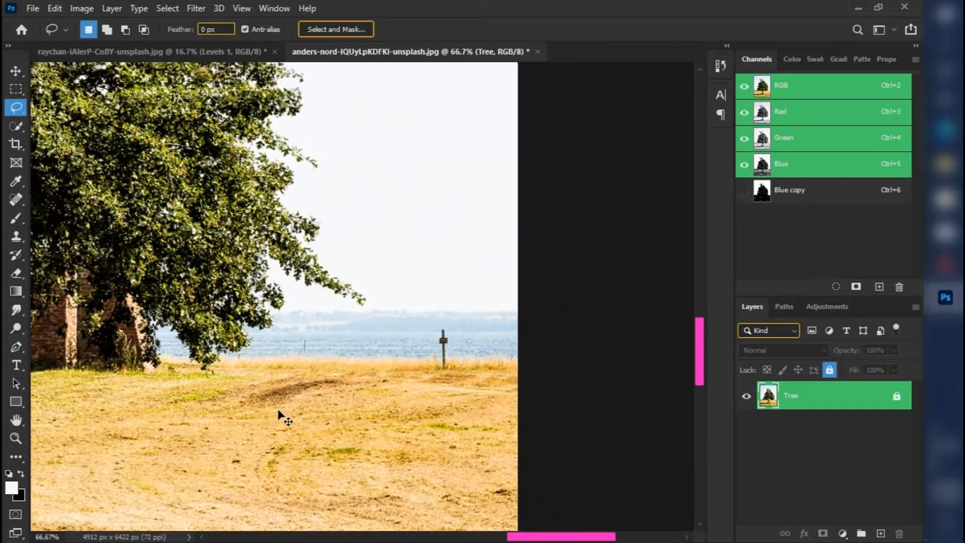
{"action": "mouse_move", "coordinate": [279, 412]}
{"action": "left_mouse_down"}
{"action": "mouse_move", "coordinate": [274, 370]}
{"action": "mouse_move", "coordinate": [281, 438]}
{"action": "left_mouse_up"}
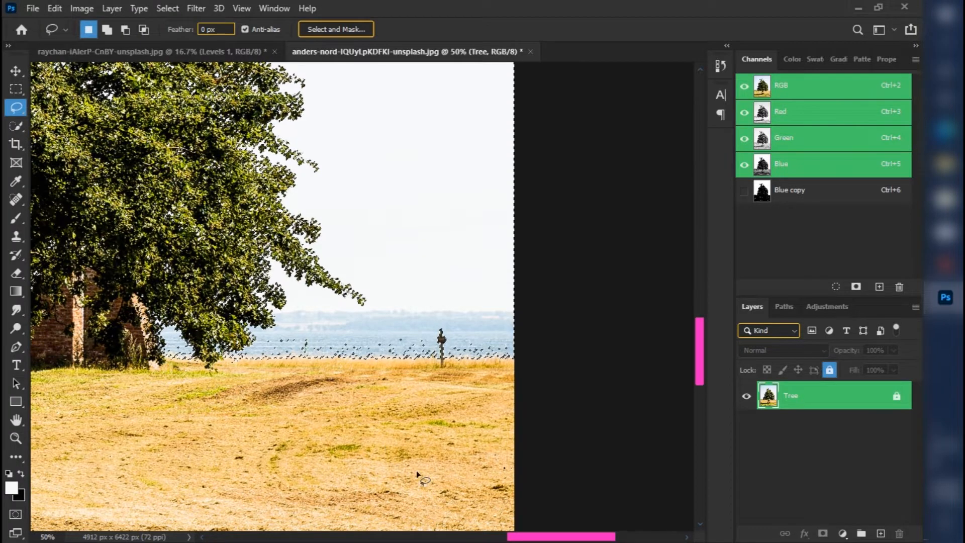
{"action": "key", "text": "ctrl+minus"}
{"action": "key", "text": "ctrl+minus"}
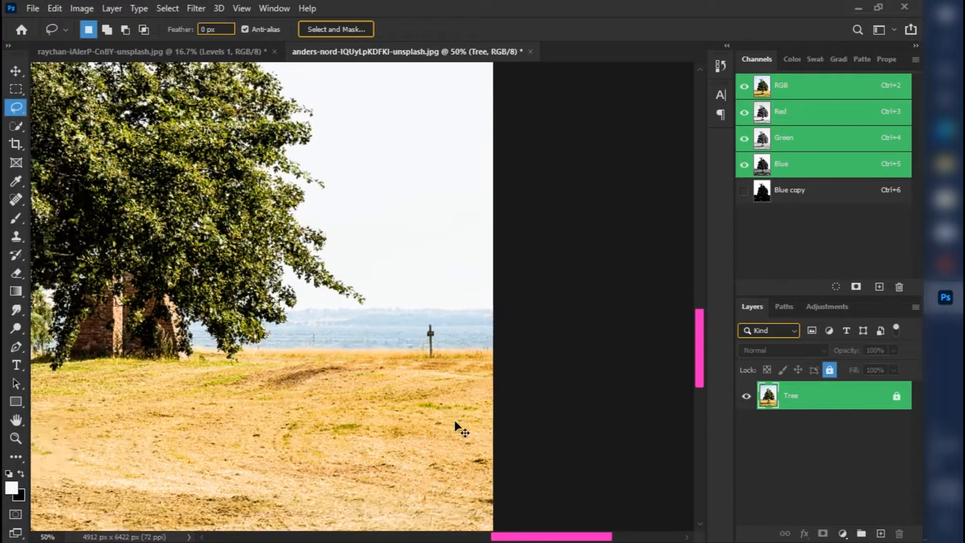
{"action": "key", "text": "ctrl+minus"}
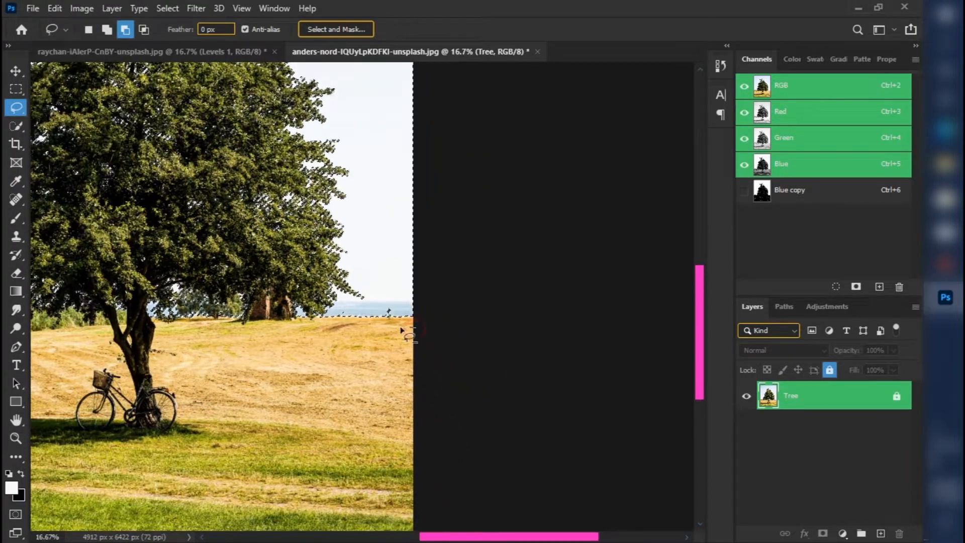
{"action": "mouse_move", "coordinate": [415, 326]}
{"action": "left_mouse_down"}
{"action": "mouse_move", "coordinate": [299, 350]}
{"action": "mouse_move", "coordinate": [207, 526]}
{"action": "left_mouse_up"}
{"action": "mouse_move", "coordinate": [259, 542]}
{"action": "left_mouse_down"}
{"action": "mouse_move", "coordinate": [509, 314]}
{"action": "mouse_move", "coordinate": [508, 321]}
{"action": "left_mouse_up"}
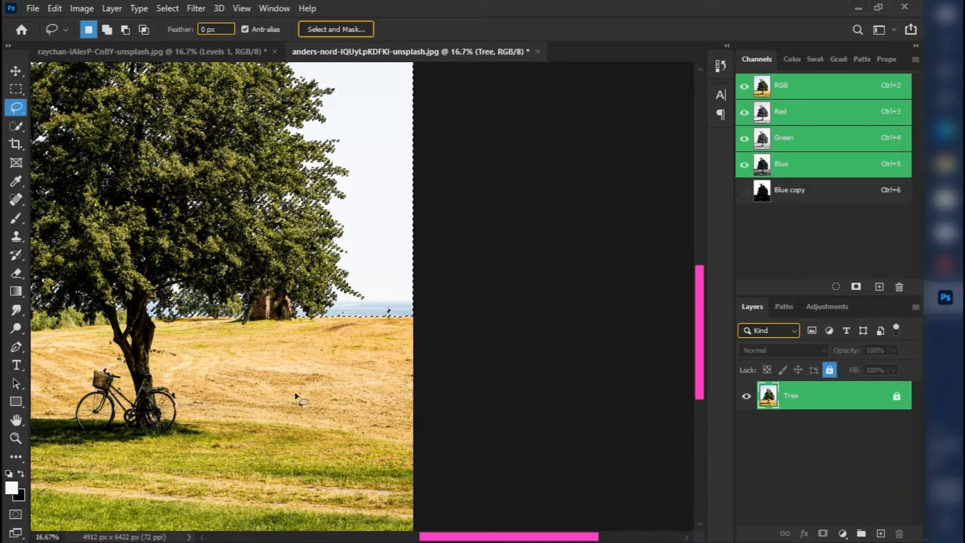
{"action": "left_click_drag", "start_coordinate": [285, 360], "coordinate": [281, 538]}
Copy the tree and ground without the sky to a new layer, and hide the original Tree layer.
{"action": "key", "text": "ctrl+minus"}
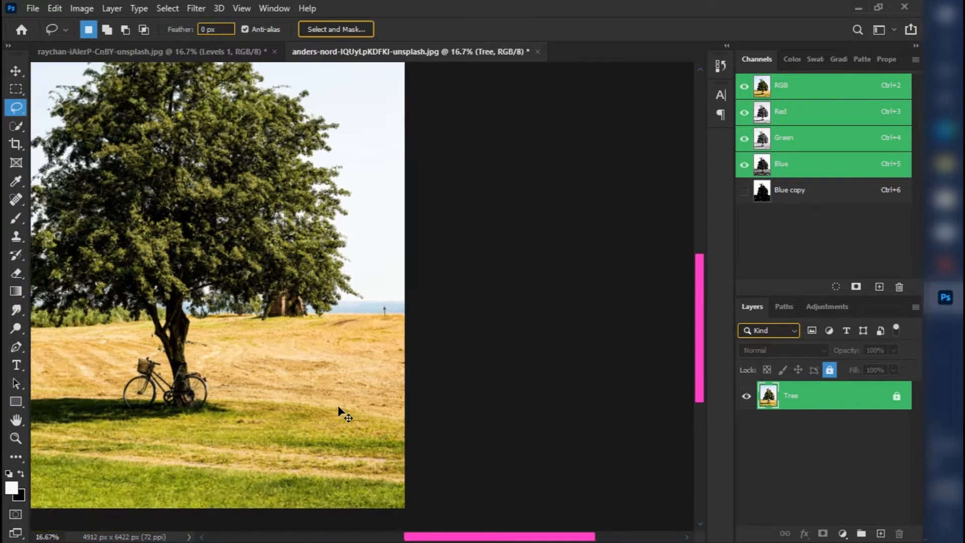
{"action": "key", "text": "ctrl+j"}
{"action": "left_click", "coordinate": [745, 424]}
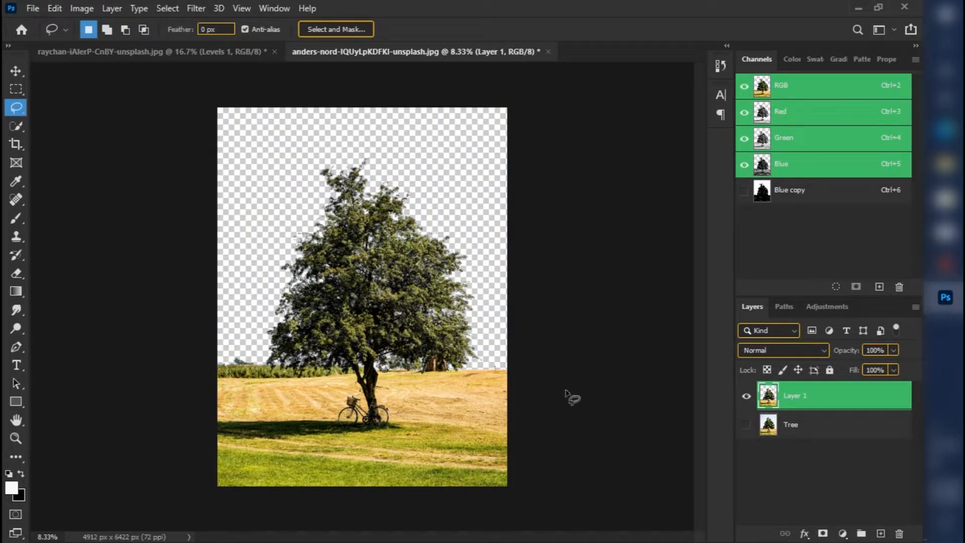
Try moving the cut-out layer around the canvas with the Move tool and undo the moves.
{"action": "key", "text": "v"}
{"action": "mouse_move", "coordinate": [369, 455]}
{"action": "left_mouse_down"}
{"action": "mouse_move", "coordinate": [349, 379]}
{"action": "mouse_move", "coordinate": [356, 404]}
{"action": "mouse_move", "coordinate": [270, 391]}
{"action": "mouse_move", "coordinate": [339, 401]}
{"action": "mouse_move", "coordinate": [386, 539]}
{"action": "left_mouse_up"}
{"action": "key", "text": "ctrl+z"}
{"action": "left_click_drag", "start_coordinate": [380, 295], "coordinate": [411, 381]}
{"action": "key", "text": "ctrl+z"}
{"action": "key", "text": "ctrl+z"}
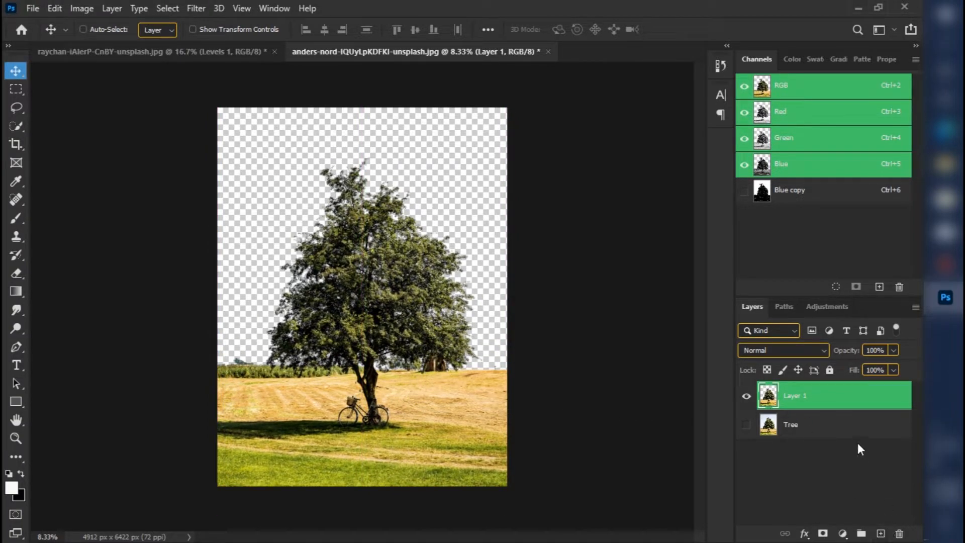
{"action": "left_click", "coordinate": [840, 432]}
{"action": "left_click", "coordinate": [883, 533]}
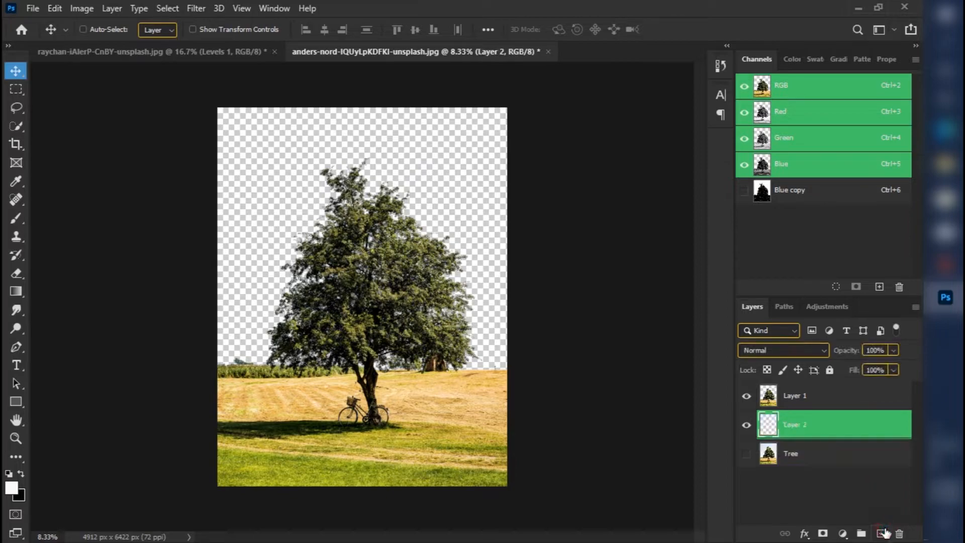
{"action": "key", "text": "ctrl+z"}
{"action": "left_click", "coordinate": [774, 407]}
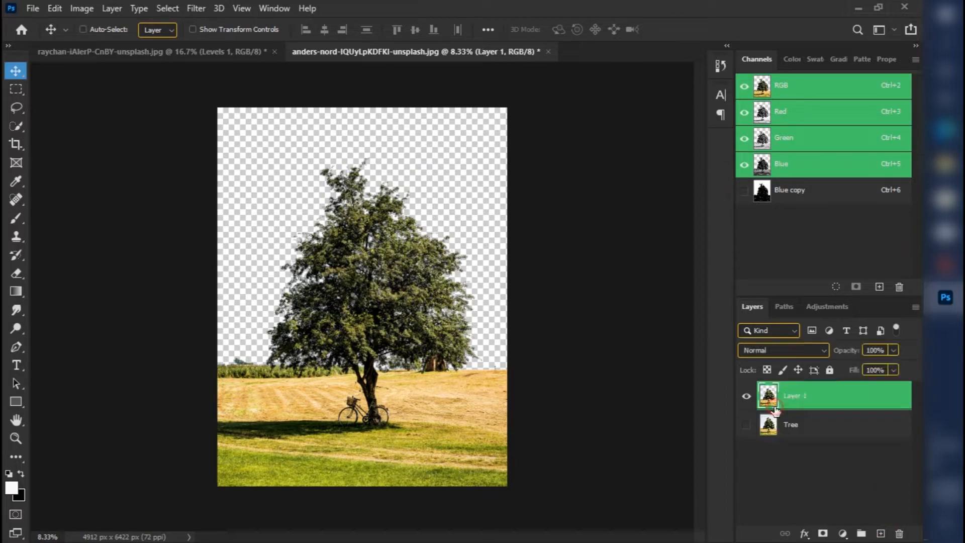
Add a backdrop layer between the cut-out and the Tree layer, filling it first with white and finally with black.
{"action": "left_click", "coordinate": [830, 443]}
{"action": "left_click", "coordinate": [823, 427]}
{"action": "left_click", "coordinate": [880, 532]}
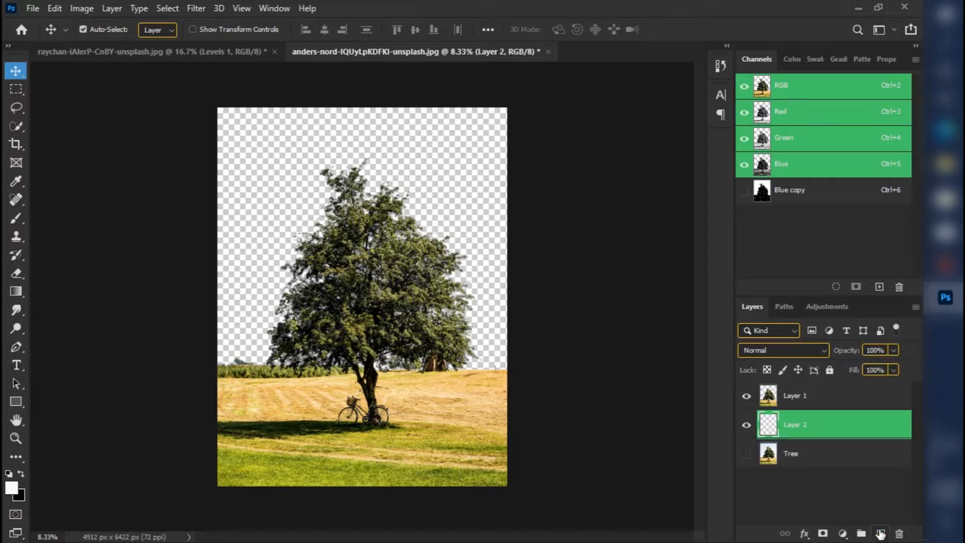
{"action": "key", "text": "ctrl+BackSpace"}
{"action": "key", "text": "alt+BackSpace"}
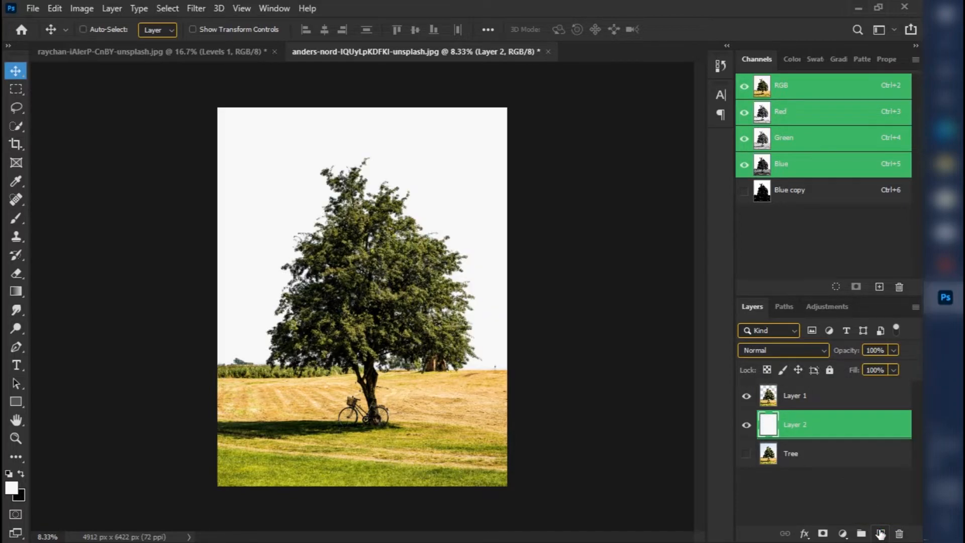
Examine the cut-out tree's foliage and edges up close and as a whole against the solid backdrop.
{"action": "key", "text": "ctrl+plus"}
{"action": "key", "text": "ctrl+plus"}
{"action": "key", "text": "ctrl+plus"}
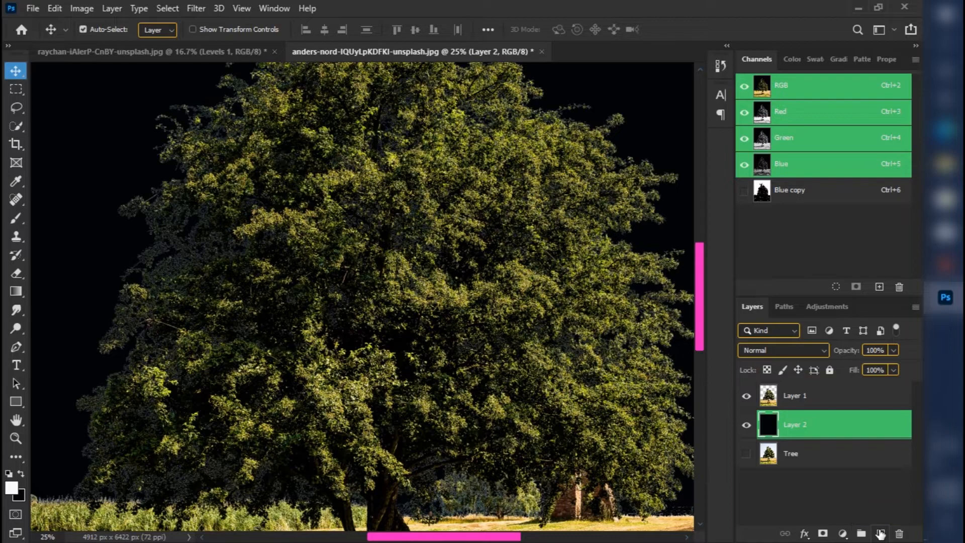
{"action": "key", "text": "ctrl+minus"}
{"action": "key", "text": "ctrl+minus"}
{"action": "key", "text": "ctrl+minus"}
{"action": "key", "text": "ctrl+plus"}
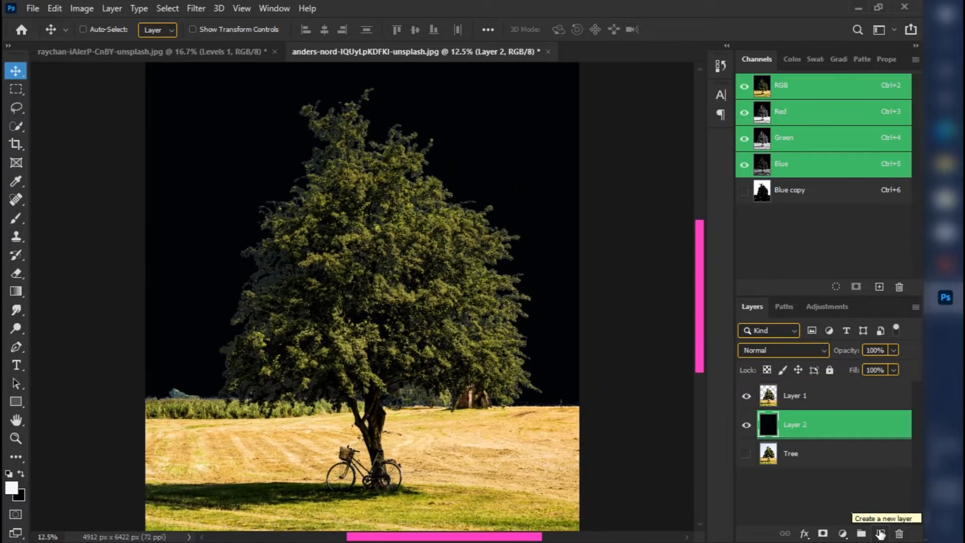